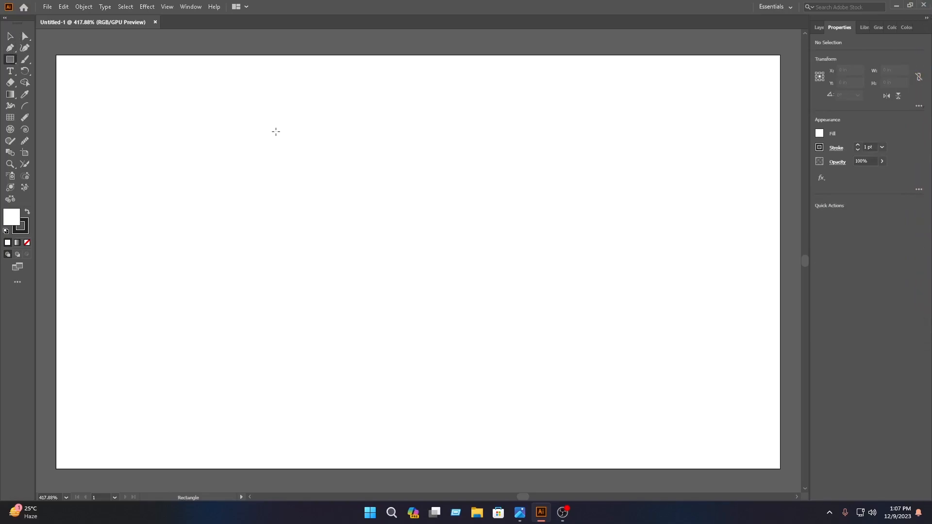
Step: Draw an upright rectangle about 0.99 by 1.46 in on the artboard and set its stroke to gray 5B5B5B
{"action": "left_click_drag", "start_coordinate": [275, 127], "coordinate": [481, 428]}
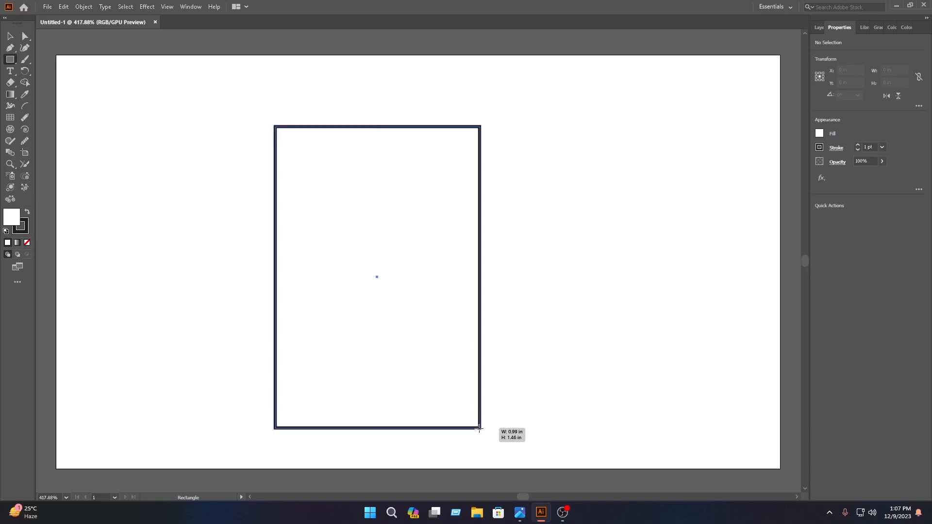
{"action": "left_click", "coordinate": [20, 235]}
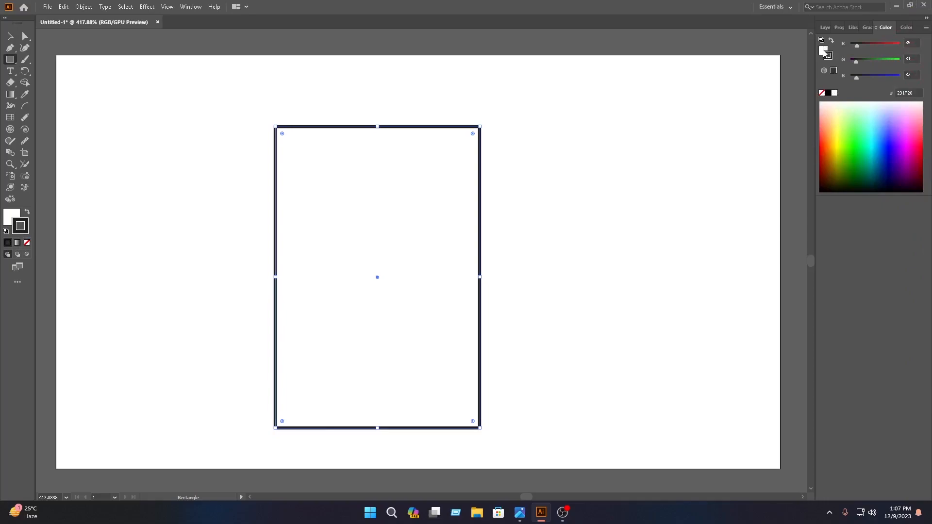
{"action": "double_click", "coordinate": [830, 60]}
{"action": "left_click_drag", "start_coordinate": [602, 291], "coordinate": [557, 298]}
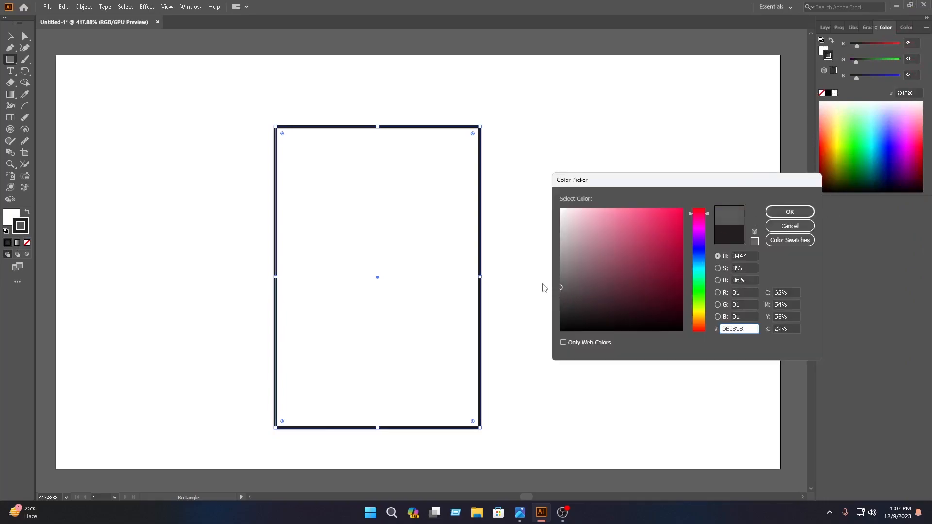
{"action": "left_click", "coordinate": [790, 212]}
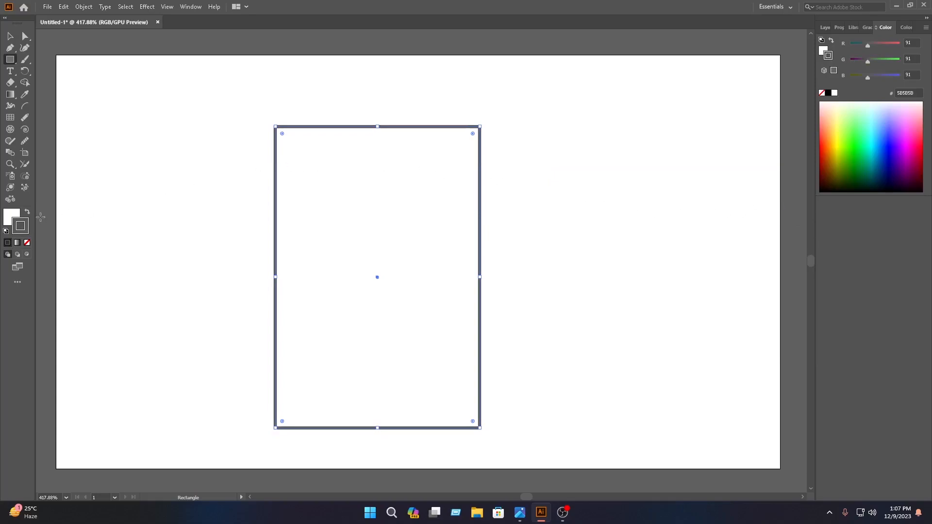
Step: Set the rectangle's fill to black (000000)
{"action": "double_click", "coordinate": [17, 217]}
{"action": "left_click_drag", "start_coordinate": [659, 252], "coordinate": [704, 348]}
{"action": "left_click", "coordinate": [790, 210]}
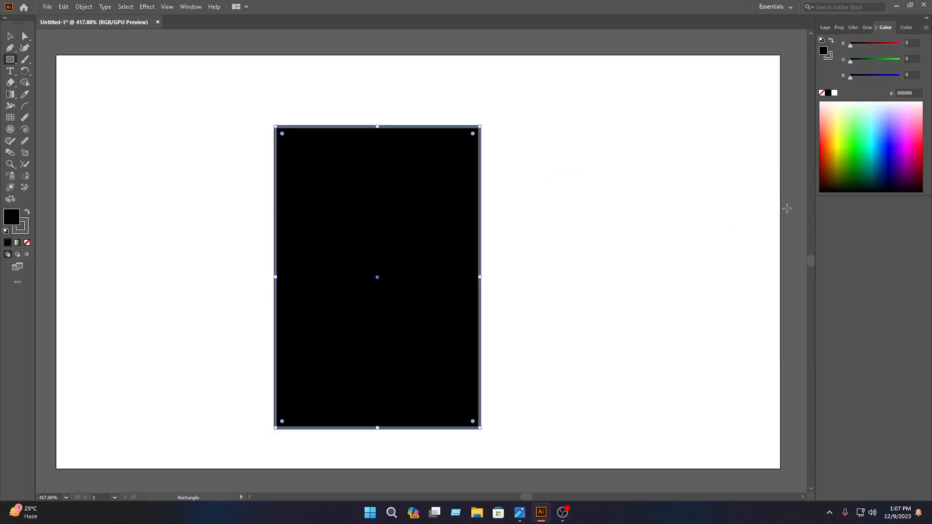
Step: Set the rectangle's stroke weight to 6 pt
{"action": "left_click", "coordinate": [867, 27]}
{"action": "left_click", "coordinate": [835, 27]}
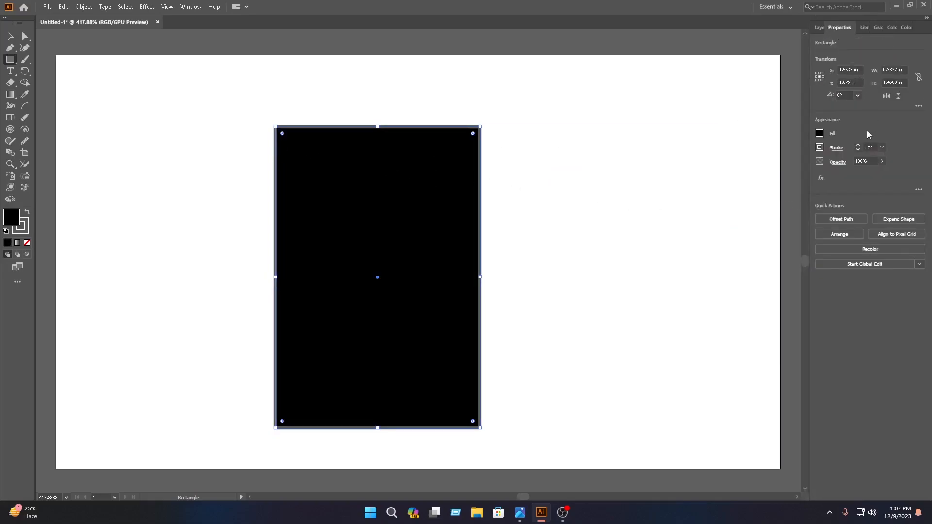
{"action": "left_click", "coordinate": [882, 146]}
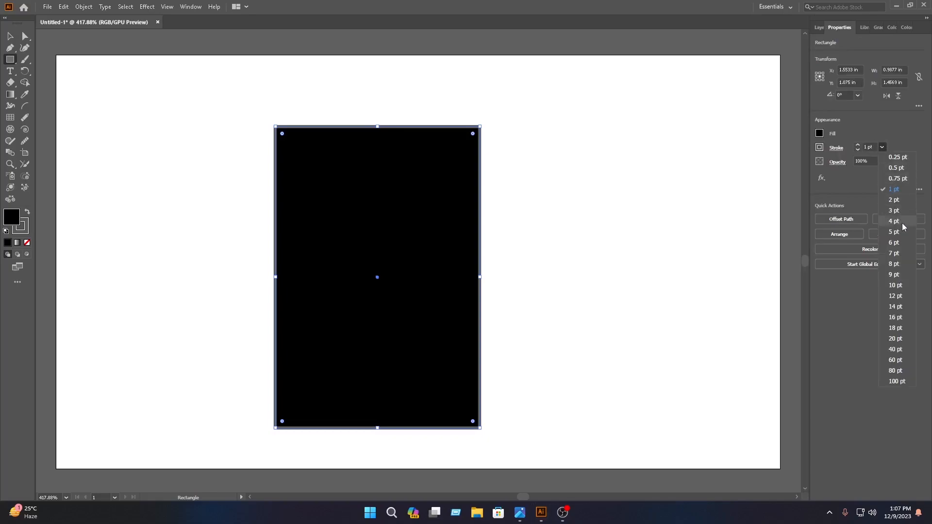
{"action": "left_click", "coordinate": [903, 252]}
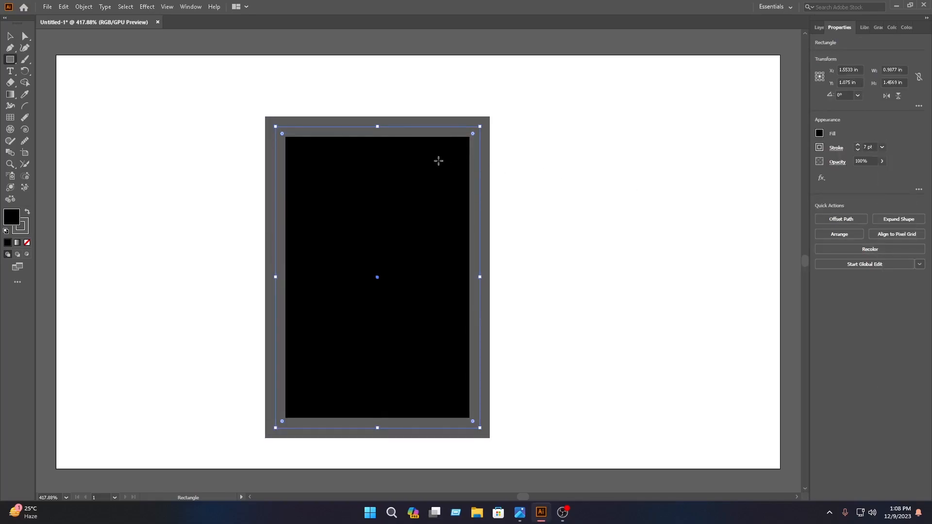
{"action": "left_click", "coordinate": [883, 147]}
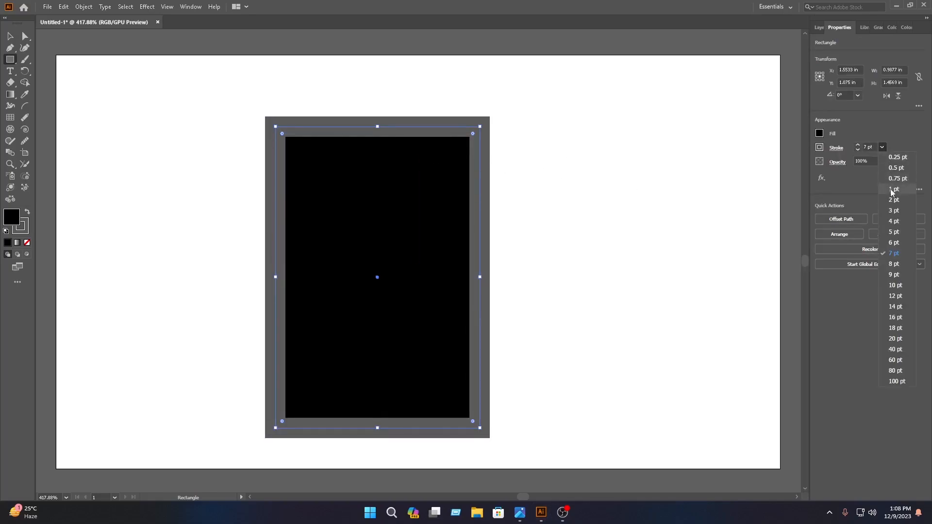
{"action": "left_click", "coordinate": [900, 242]}
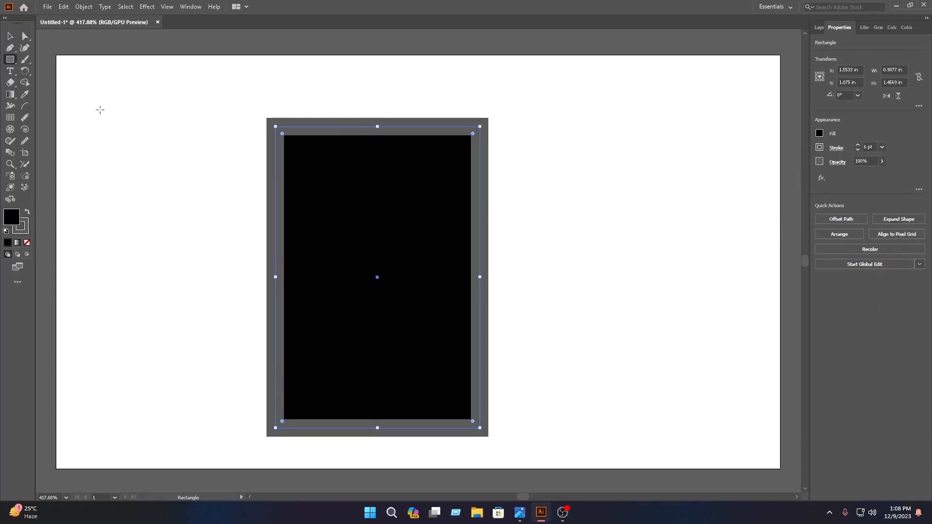
Step: Enlarge the gray-bordered rectangle to about 1.16 by 1.71 in and reposition it near the middle of the artboard
{"action": "left_click", "coordinate": [9, 36]}
{"action": "left_click_drag", "start_coordinate": [360, 236], "coordinate": [395, 237]}
{"action": "left_click", "coordinate": [685, 221]}
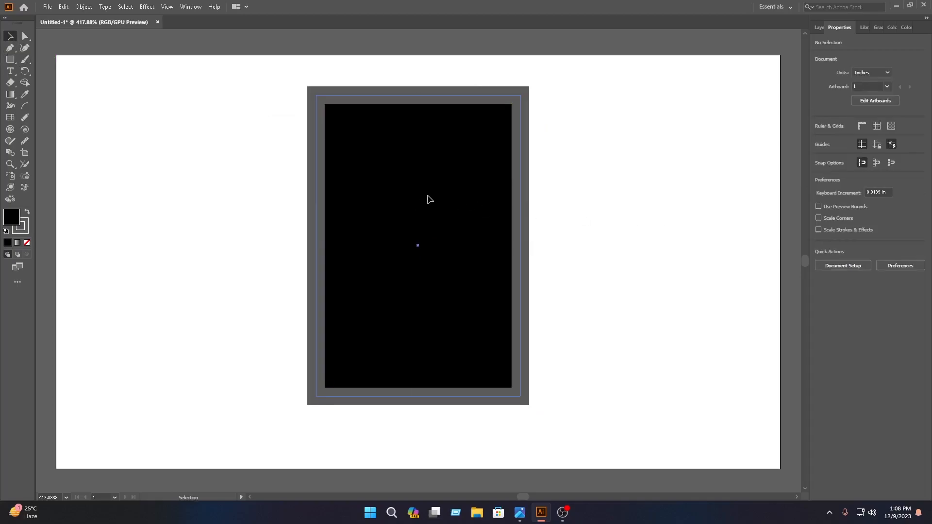
{"action": "left_click", "coordinate": [451, 217]}
{"action": "left_click_drag", "start_coordinate": [515, 128], "coordinate": [563, 67]}
{"action": "left_click_drag", "start_coordinate": [476, 159], "coordinate": [452, 169]}
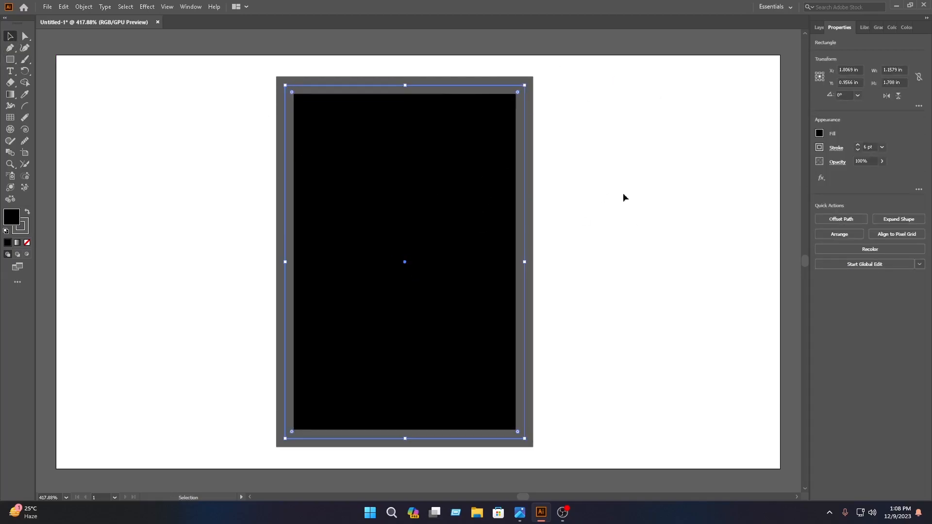
Step: Move the gray-bordered rectangle off the artboard's left side to about X -2.3 in, Y 1 in
{"action": "left_click", "coordinate": [644, 199]}
{"action": "left_click", "coordinate": [470, 280]}
{"action": "scroll", "coordinate": [464, 280], "scroll_direction": "down", "scroll_amount": 5}
{"action": "left_click_drag", "start_coordinate": [460, 281], "coordinate": [322, 279]}
{"action": "scroll", "coordinate": [467, 279], "scroll_direction": "up", "scroll_amount": 4}
{"action": "scroll", "coordinate": [468, 281], "scroll_direction": "up", "scroll_amount": 1}
{"action": "scroll", "coordinate": [440, 265], "scroll_direction": "up", "scroll_amount": 1}
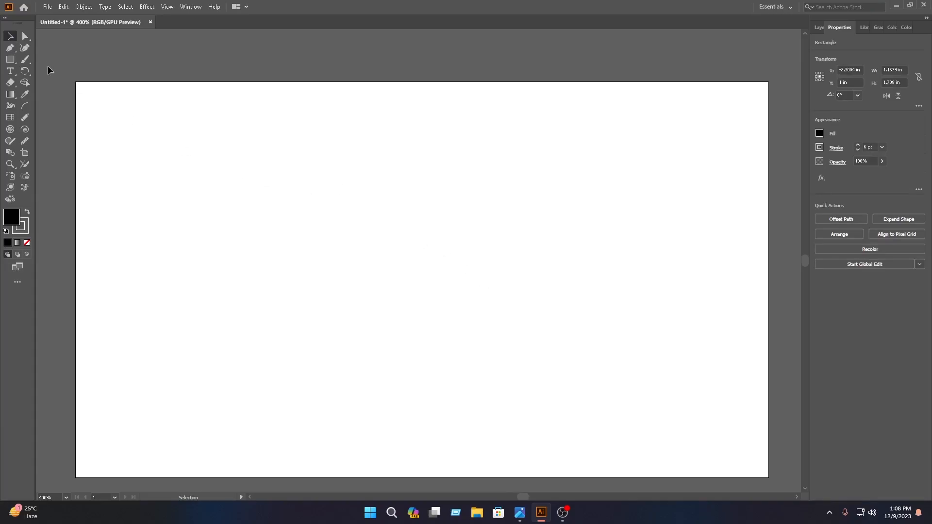
Step: Draw a tall narrow black rectangle about 0.32 by 1.42 in on the empty artboard and remove its stroke
{"action": "left_click", "coordinate": [10, 59]}
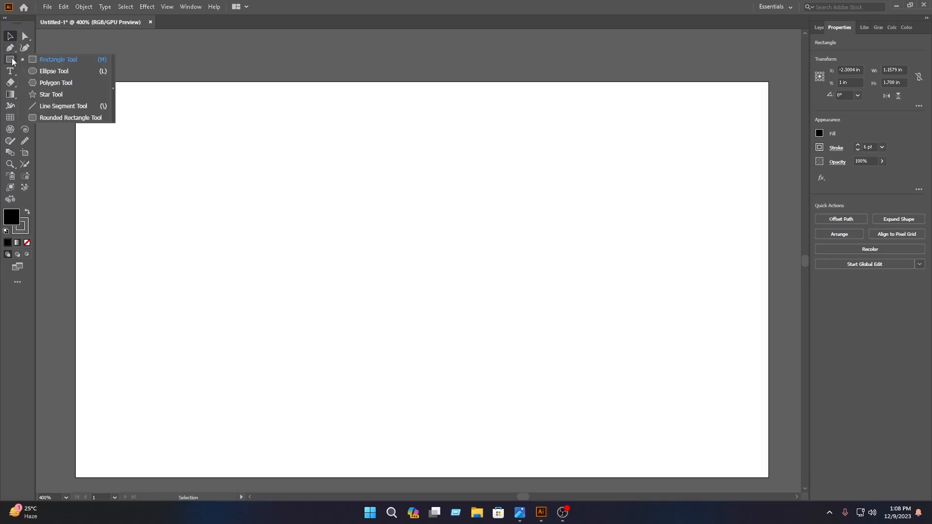
{"action": "left_click", "coordinate": [10, 59]}
{"action": "left_click", "coordinate": [58, 59]}
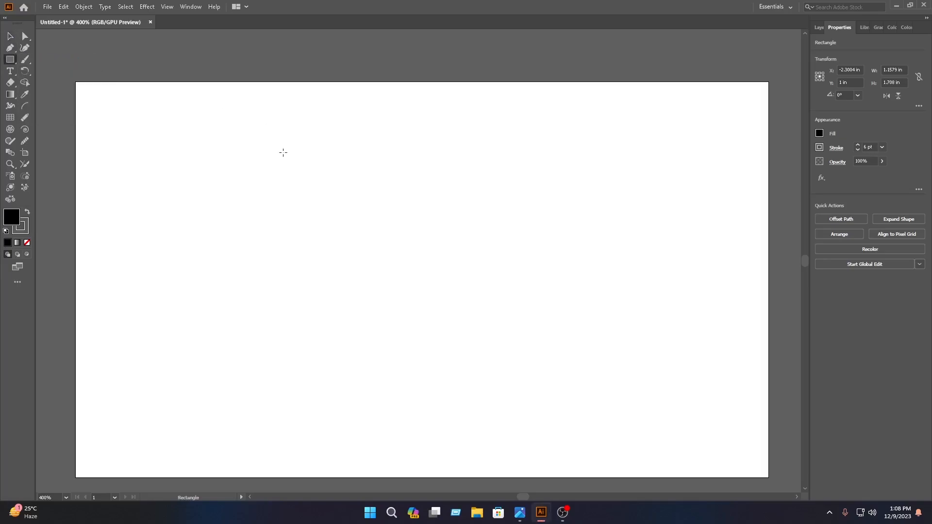
{"action": "left_click_drag", "start_coordinate": [303, 146], "coordinate": [368, 427]}
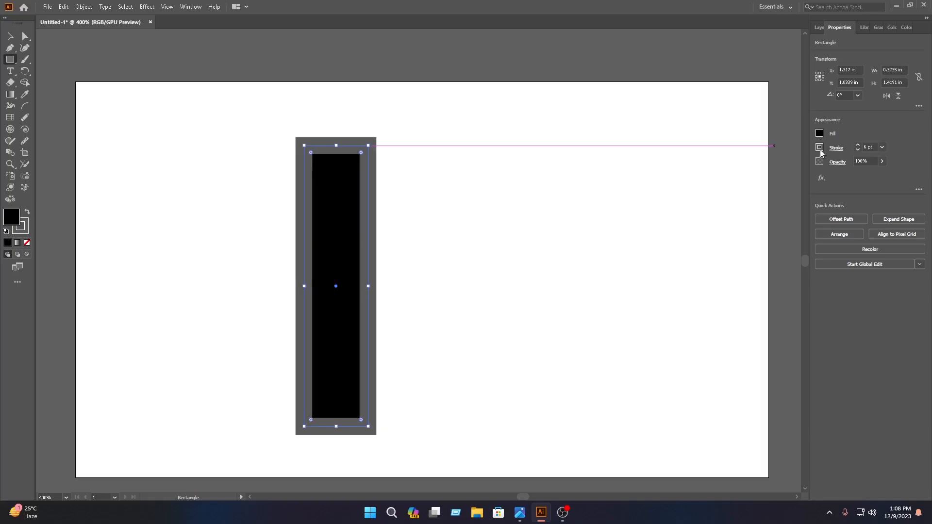
{"action": "left_click", "coordinate": [820, 148]}
{"action": "left_click", "coordinate": [714, 183]}
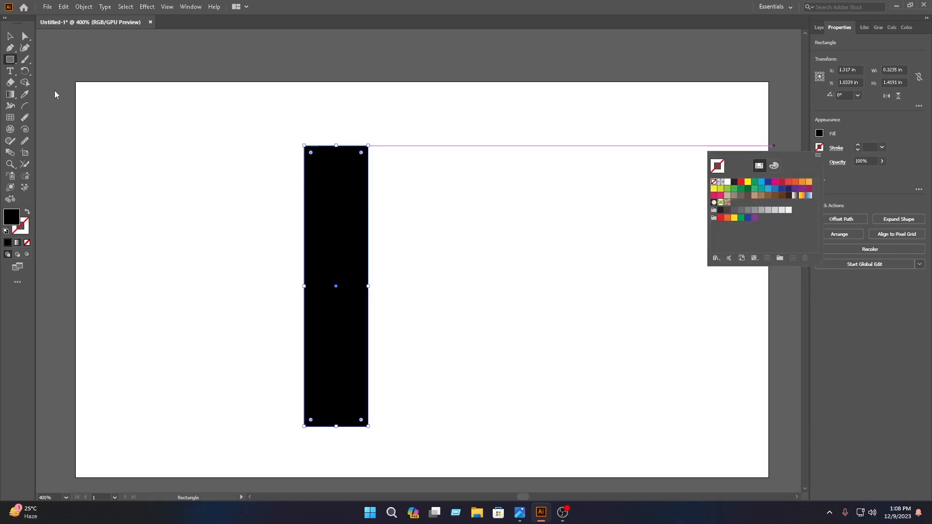
{"action": "left_click", "coordinate": [352, 244]}
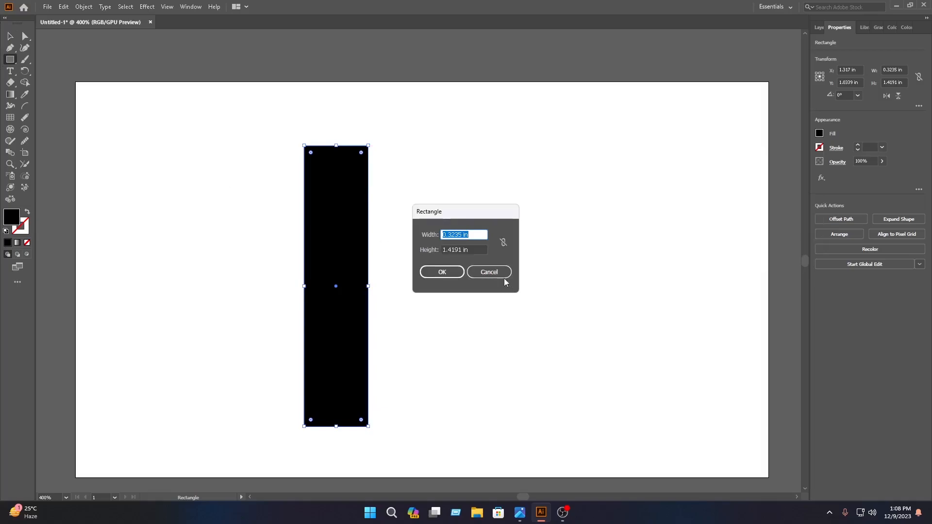
{"action": "left_click", "coordinate": [503, 275]}
Step: Place a duplicate of the narrow black bar to its right at the same height, leaving a small gap
{"action": "left_click", "coordinate": [11, 37]}
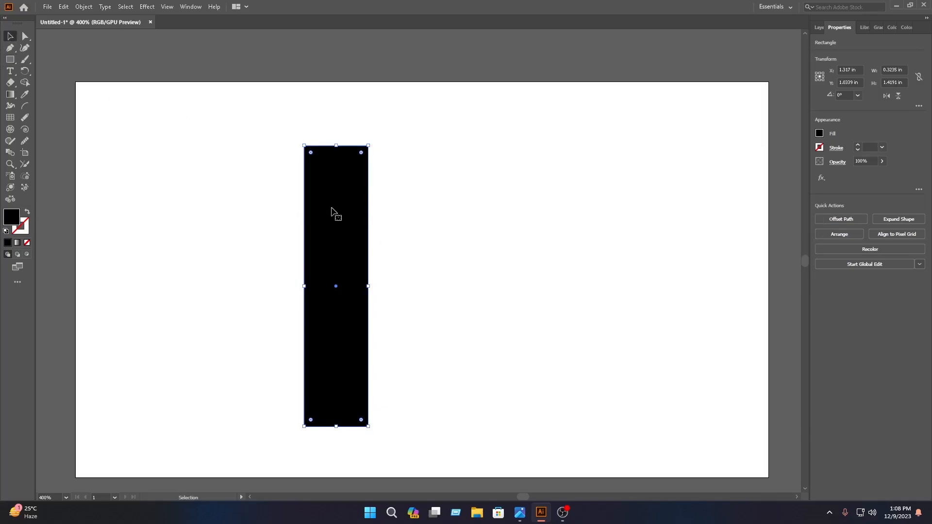
{"action": "left_click_drag", "start_coordinate": [332, 212], "coordinate": [433, 213]}
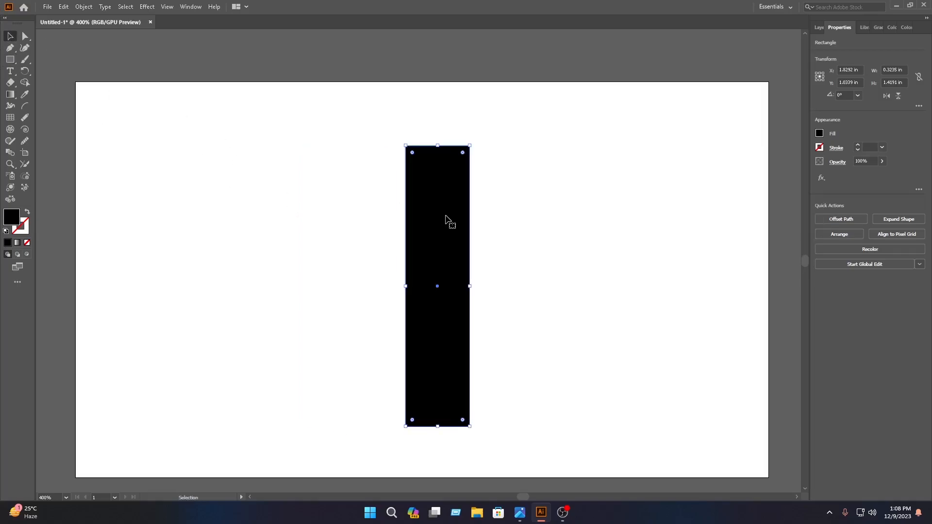
{"action": "key", "text": "ctrl+z"}
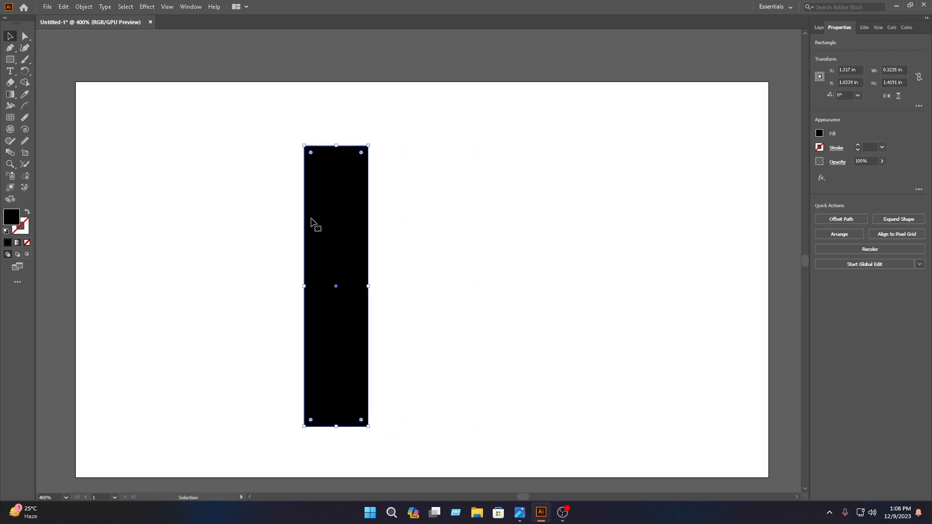
{"action": "left_click_drag", "start_coordinate": [327, 235], "coordinate": [405, 231]}
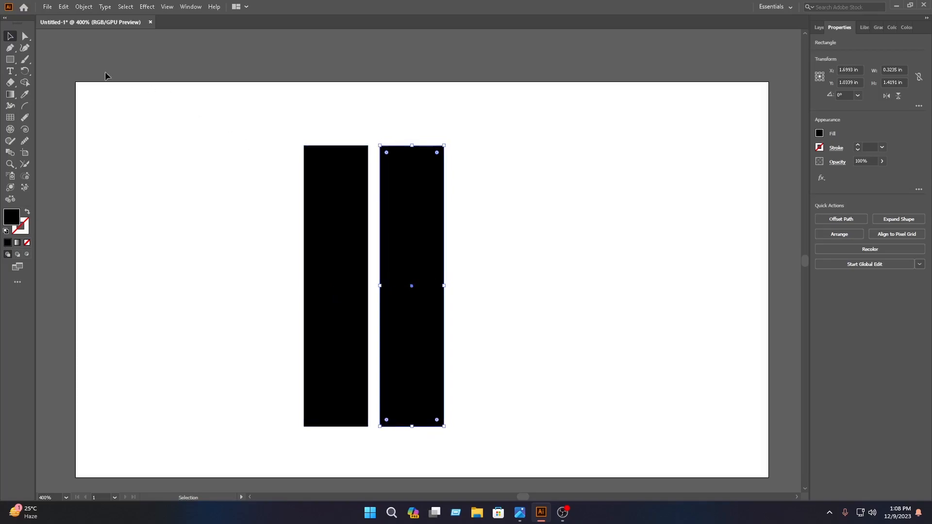
Step: Narrow the left bar from its inner side and move the right bar closer to it
{"action": "left_click", "coordinate": [354, 285]}
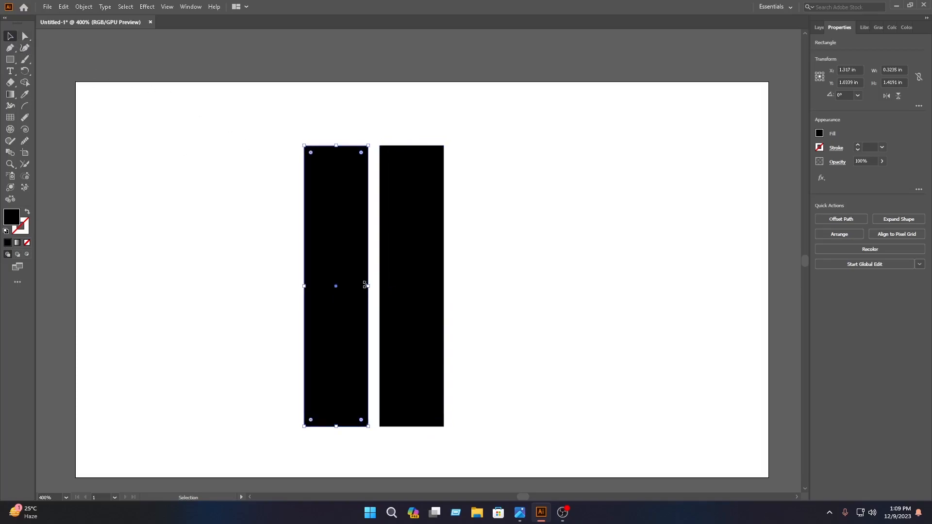
{"action": "left_click_drag", "start_coordinate": [368, 286], "coordinate": [400, 290]}
{"action": "left_click", "coordinate": [408, 285]}
{"action": "left_click_drag", "start_coordinate": [427, 258], "coordinate": [396, 254]}
{"action": "left_click", "coordinate": [480, 254]}
Step: Adjust the outer edges of both bars to nearly equal widths, making the pair about 0.61 in wide overall
{"action": "left_click", "coordinate": [410, 285]}
{"action": "left_click_drag", "start_coordinate": [411, 286], "coordinate": [420, 286]}
{"action": "left_click", "coordinate": [299, 275]}
{"action": "left_click", "coordinate": [311, 272]}
{"action": "mouse_move", "coordinate": [304, 287]}
{"action": "left_mouse_down"}
{"action": "mouse_move", "coordinate": [292, 287]}
{"action": "mouse_move", "coordinate": [300, 287]}
{"action": "left_mouse_up"}
{"action": "left_click", "coordinate": [502, 293]}
{"action": "left_click", "coordinate": [325, 323]}
{"action": "left_click", "coordinate": [502, 316]}
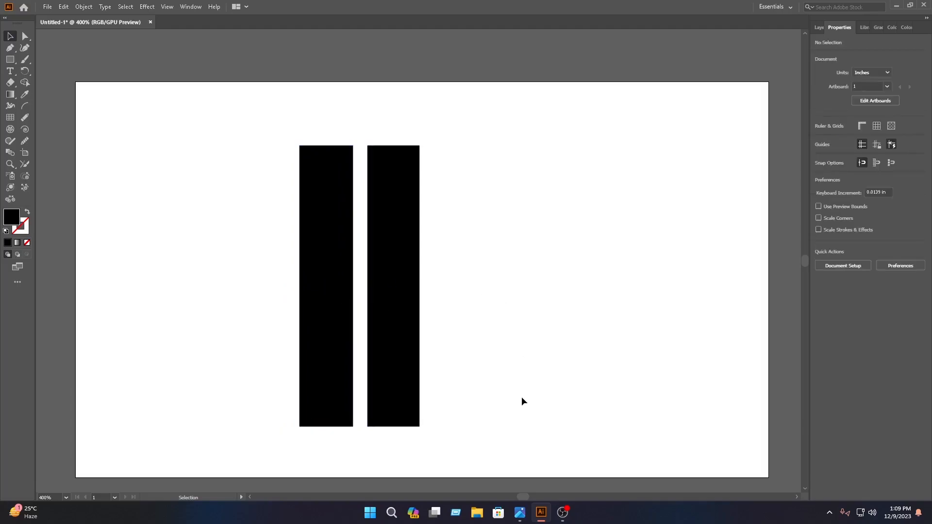
Step: Create a three-sided polygon with a 0.6944 in radius over the bars
{"action": "left_click", "coordinate": [10, 59]}
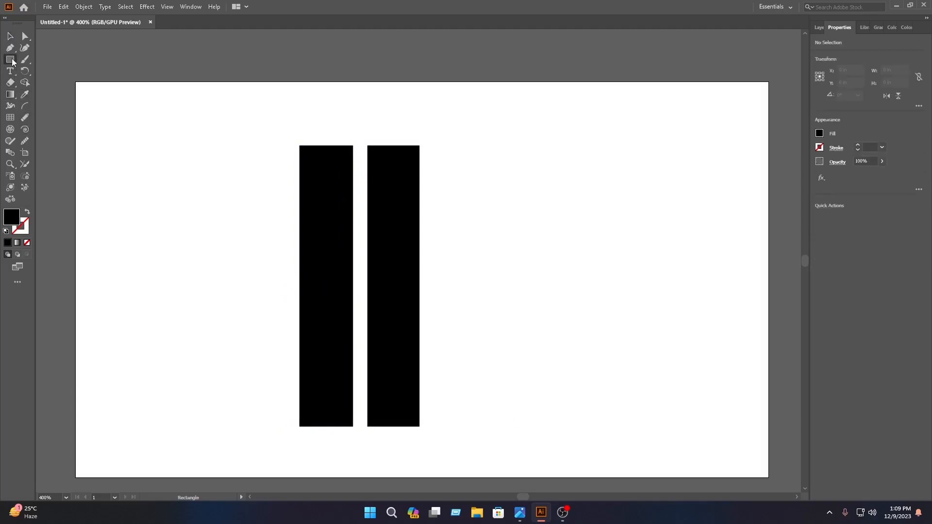
{"action": "left_click", "coordinate": [54, 83]}
{"action": "left_click", "coordinate": [308, 182]}
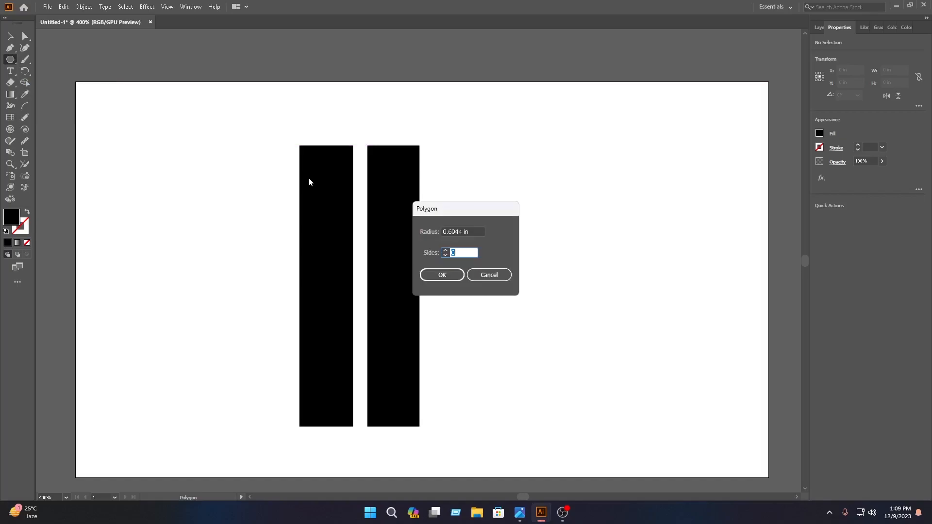
{"action": "left_click", "coordinate": [442, 275]}
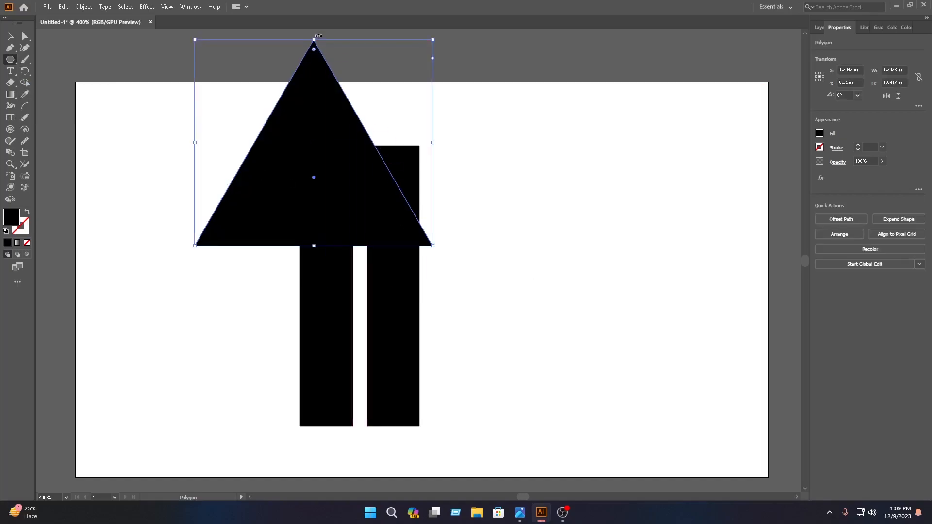
Step: Flip the triangle to point down, about 0.89 by 0.77 in, and align its upper-left corner with the left bar's top corner
{"action": "left_click_drag", "start_coordinate": [315, 42], "coordinate": [285, 399]}
{"action": "left_click", "coordinate": [10, 36]}
{"action": "left_click_drag", "start_coordinate": [362, 282], "coordinate": [430, 186]}
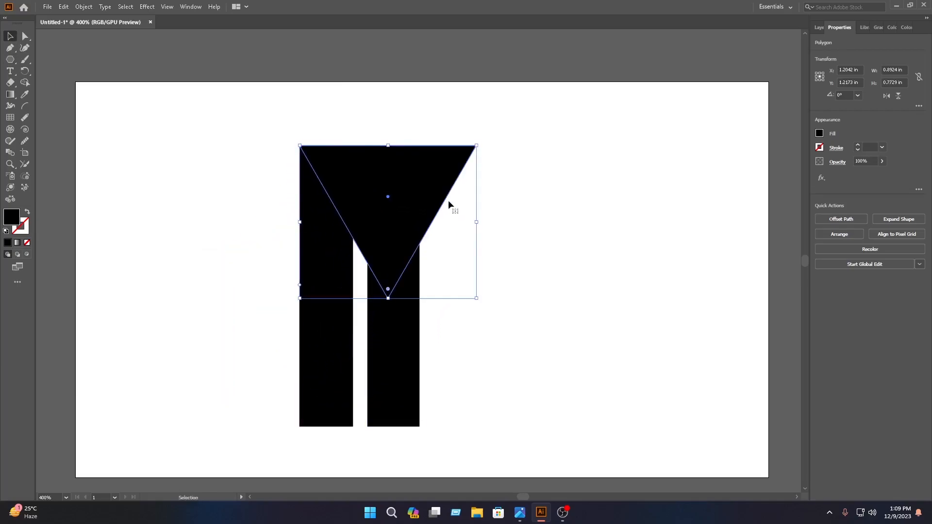
Step: Resize the inverted triangle to the bars' combined width and a height of about 0.27 in, keeping its top edge aligned
{"action": "left_click_drag", "start_coordinate": [477, 222], "coordinate": [420, 223]}
{"action": "left_click", "coordinate": [448, 214]}
{"action": "left_click", "coordinate": [379, 179]}
{"action": "left_click", "coordinate": [483, 188]}
{"action": "left_click", "coordinate": [387, 205]}
{"action": "left_click_drag", "start_coordinate": [360, 299], "coordinate": [360, 200]}
{"action": "left_click", "coordinate": [539, 238]}
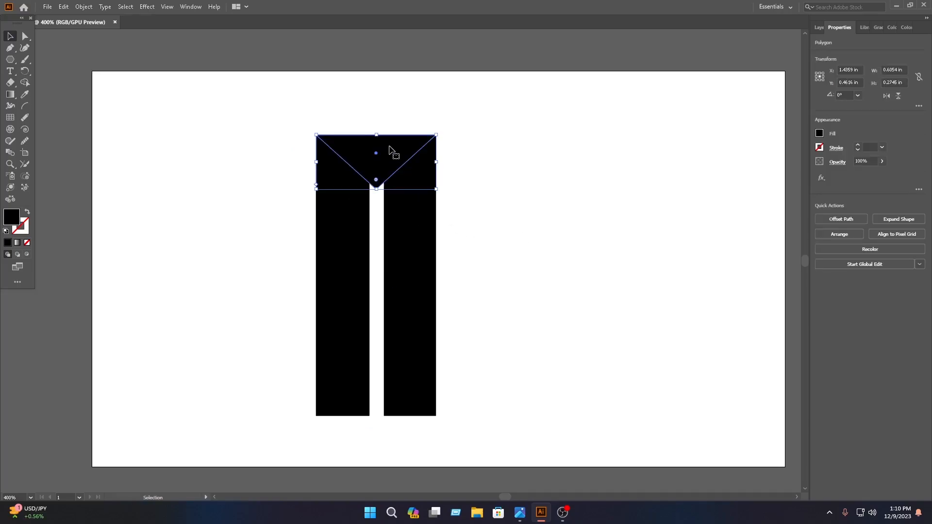
Step: Copy the triangle to the bars' lower end and flip it upward as a shallower triangle on their bottom edge
{"action": "key", "text": "ctrl+c"}
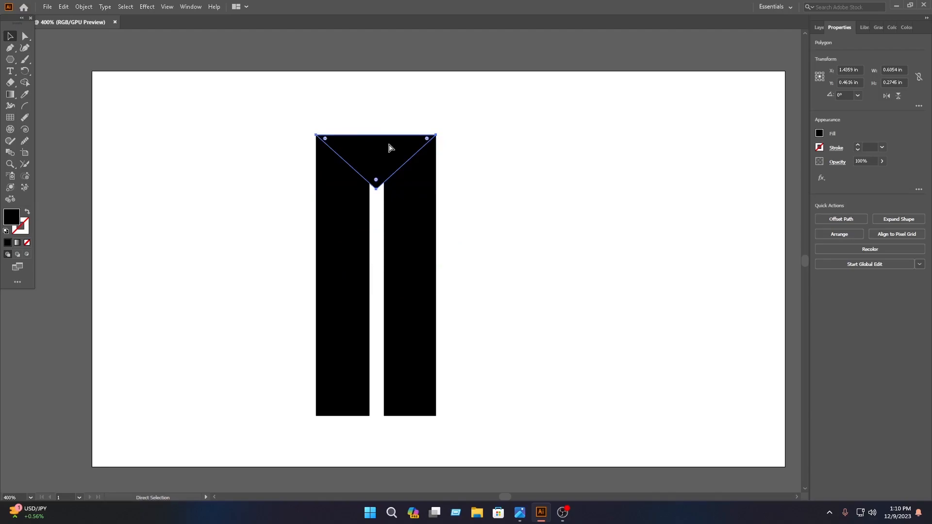
{"action": "key", "text": "ctrl+v"}
{"action": "left_click_drag", "start_coordinate": [416, 242], "coordinate": [402, 431]}
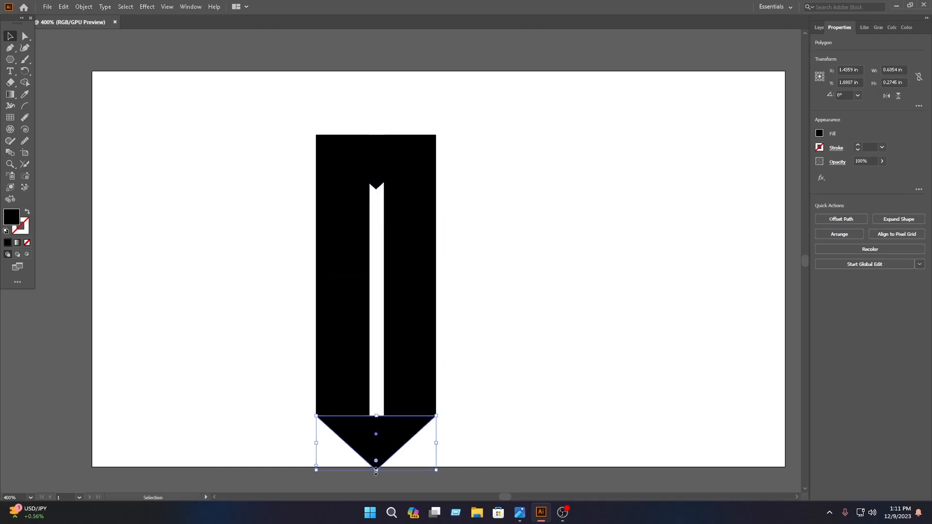
{"action": "left_click_drag", "start_coordinate": [379, 471], "coordinate": [378, 389]}
{"action": "left_click", "coordinate": [550, 339]}
Step: Remove the top and bottom triangle areas from both bars with the Shape Builder tool, leaving slanted ends
{"action": "left_click_drag", "start_coordinate": [469, 448], "coordinate": [267, 55]}
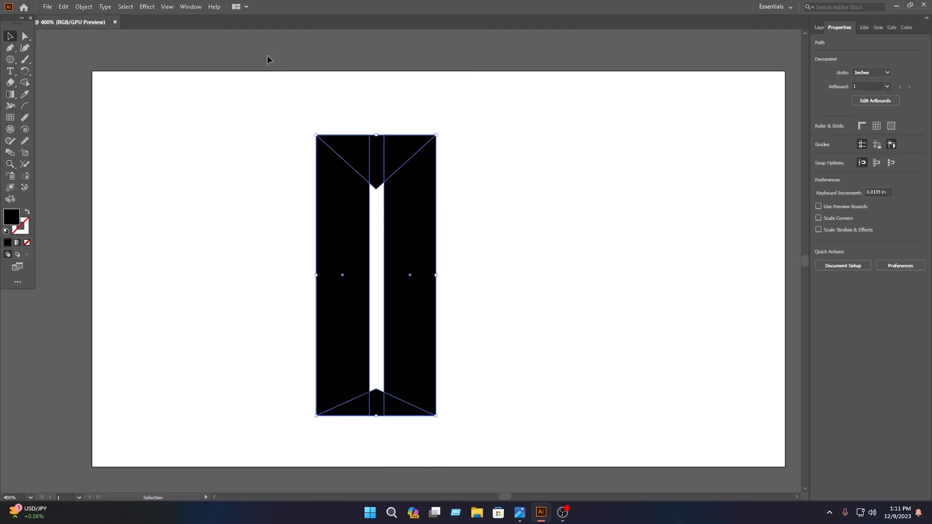
{"action": "left_click", "coordinate": [24, 83]}
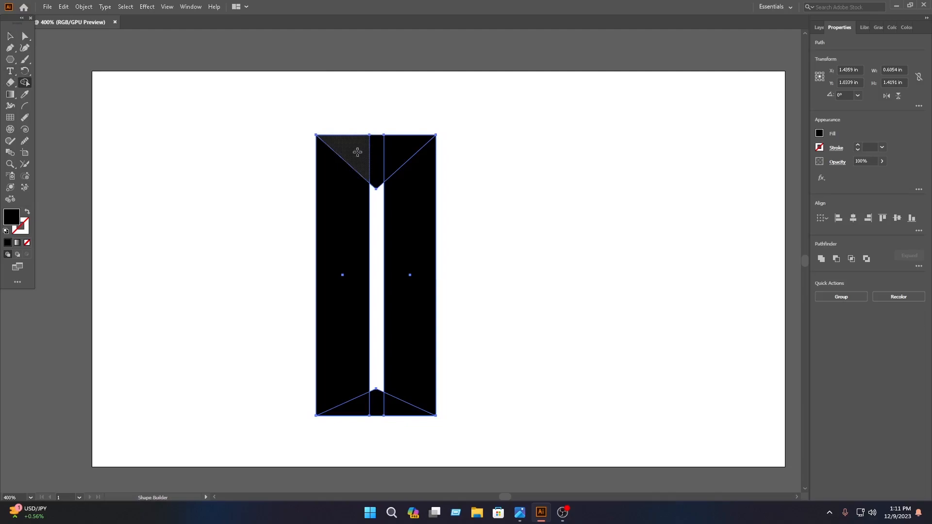
{"action": "mouse_move", "coordinate": [372, 154]}
{"action": "left_mouse_down"}
{"action": "mouse_move", "coordinate": [405, 146]}
{"action": "mouse_move", "coordinate": [390, 191]}
{"action": "left_mouse_up"}
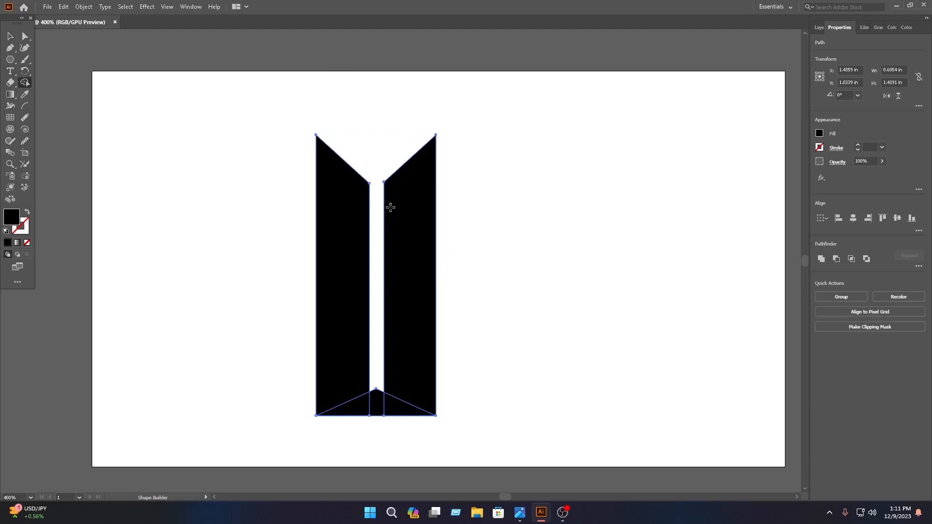
{"action": "mouse_move", "coordinate": [345, 409]}
{"action": "left_mouse_down"}
{"action": "mouse_move", "coordinate": [377, 398]}
{"action": "mouse_move", "coordinate": [418, 402]}
{"action": "left_mouse_up"}
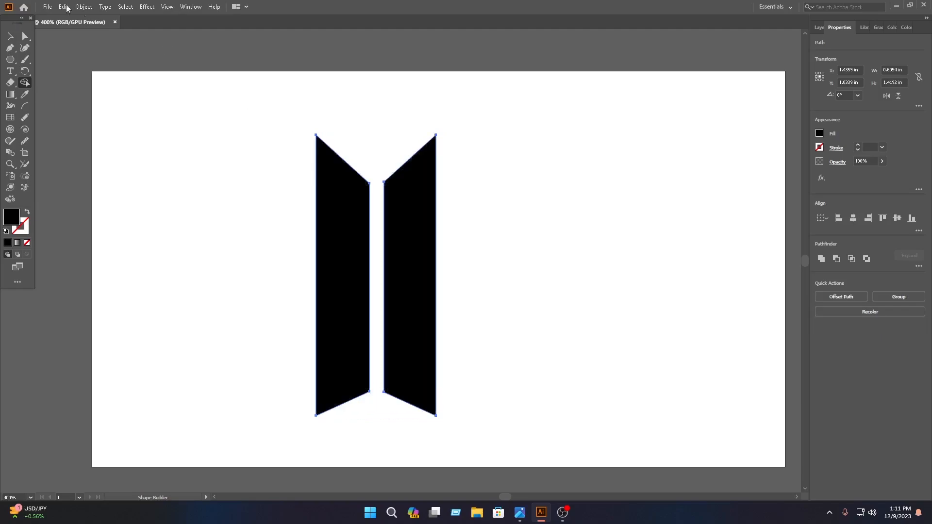
Step: Move both black bars together to roughly the middle of the artboard
{"action": "left_click", "coordinate": [8, 35]}
{"action": "left_click", "coordinate": [575, 278]}
{"action": "left_click_drag", "start_coordinate": [575, 278], "coordinate": [318, 239]}
{"action": "left_click_drag", "start_coordinate": [393, 250], "coordinate": [460, 250]}
{"action": "left_click", "coordinate": [668, 251]}
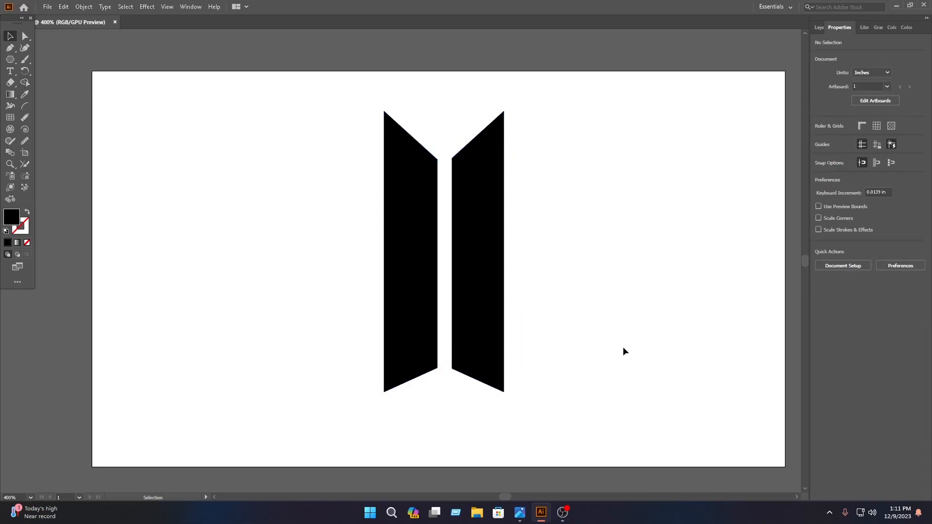
Step: Fill the left bar with a white-to-black linear gradient
{"action": "scroll", "coordinate": [590, 322], "scroll_direction": "down", "scroll_amount": 3}
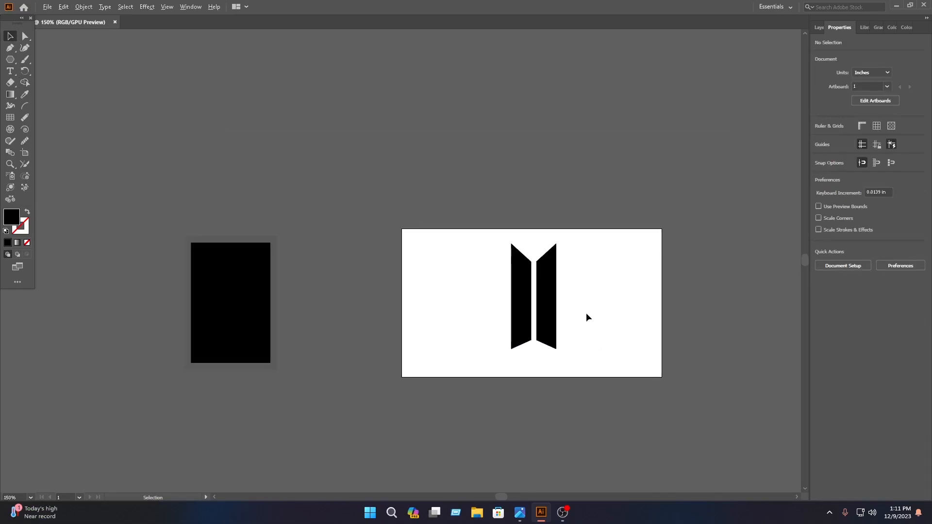
{"action": "left_click", "coordinate": [263, 321]}
{"action": "left_click", "coordinate": [523, 304]}
{"action": "scroll", "coordinate": [569, 295], "scroll_direction": "up", "scroll_amount": 4}
{"action": "scroll", "coordinate": [568, 295], "scroll_direction": "down", "scroll_amount": 2}
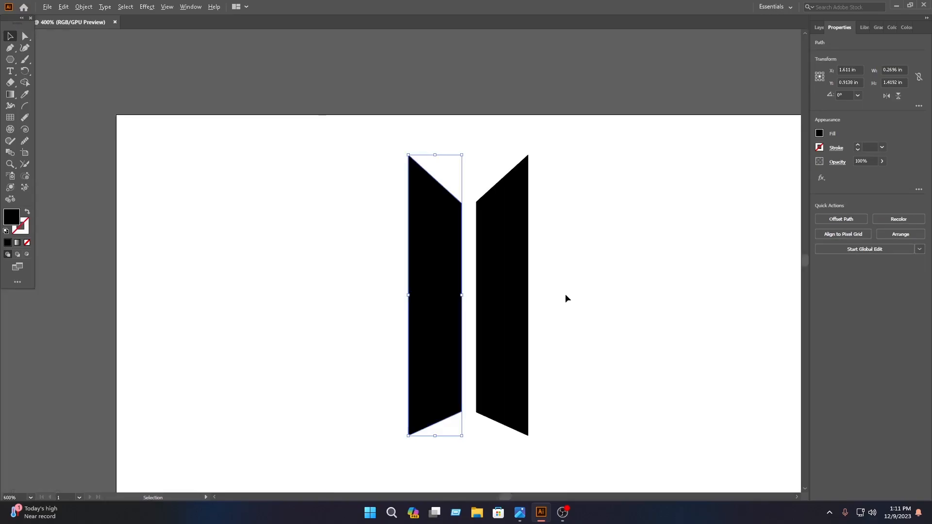
{"action": "left_click", "coordinate": [6, 96]}
{"action": "left_click", "coordinate": [444, 283]}
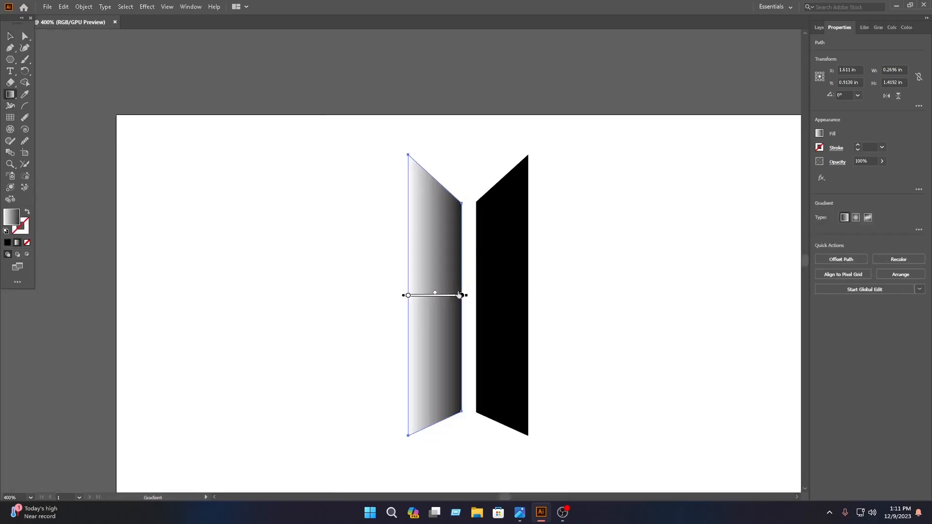
Step: Angle the left bar's gradient steeply downward so it fades from white at its upper end to black at its lower end
{"action": "left_click_drag", "start_coordinate": [423, 290], "coordinate": [479, 433]}
{"action": "left_click_drag", "start_coordinate": [468, 396], "coordinate": [436, 315]}
{"action": "left_click_drag", "start_coordinate": [451, 357], "coordinate": [472, 414]}
{"action": "left_click_drag", "start_coordinate": [459, 382], "coordinate": [446, 352]}
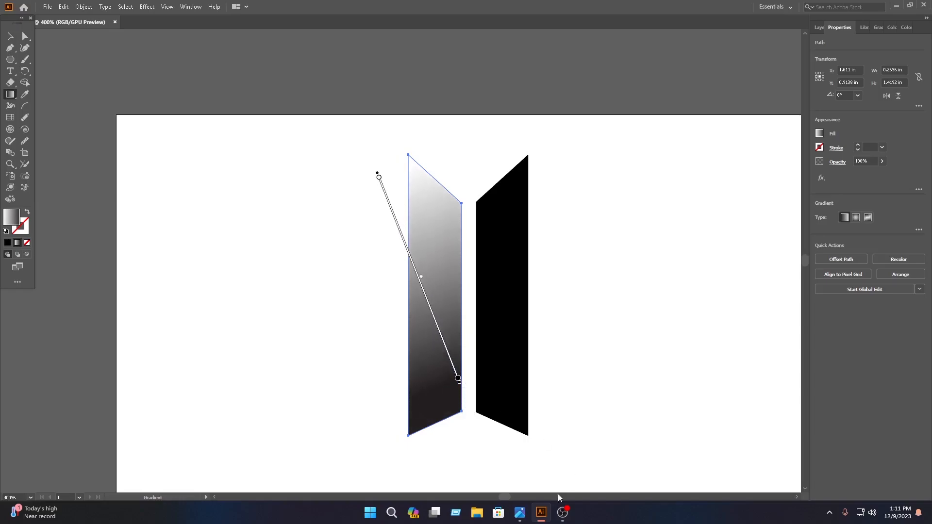
Step: Fill the right bar with a white-to-black linear gradient running steeply downward from its upper end to its lower end
{"action": "left_click", "coordinate": [10, 36]}
{"action": "left_click", "coordinate": [573, 211]}
{"action": "left_click", "coordinate": [518, 251]}
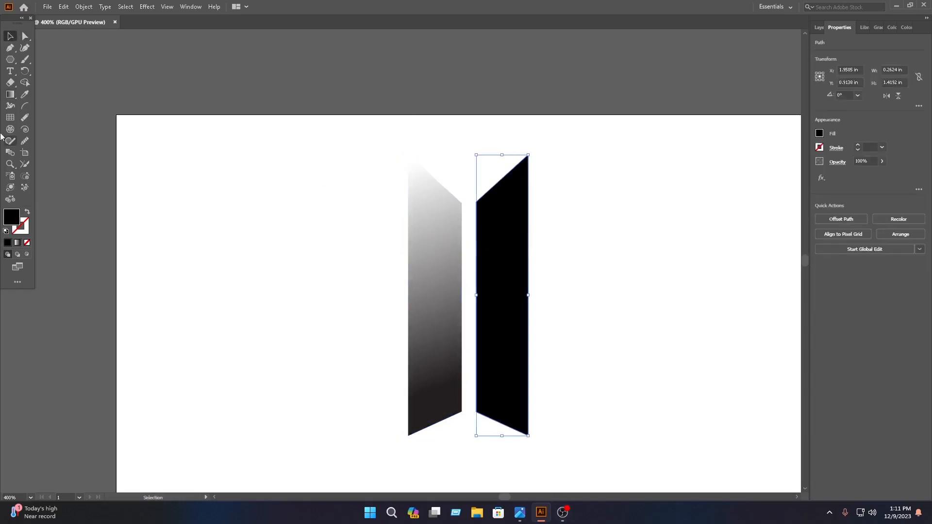
{"action": "left_click", "coordinate": [10, 94]}
{"action": "left_click", "coordinate": [499, 299]}
{"action": "mouse_move", "coordinate": [534, 295]}
{"action": "left_mouse_down"}
{"action": "mouse_move", "coordinate": [689, 293]}
{"action": "mouse_move", "coordinate": [651, 406]}
{"action": "mouse_move", "coordinate": [547, 491]}
{"action": "left_mouse_up"}
{"action": "scroll", "coordinate": [591, 441], "scroll_direction": "down", "scroll_amount": 3}
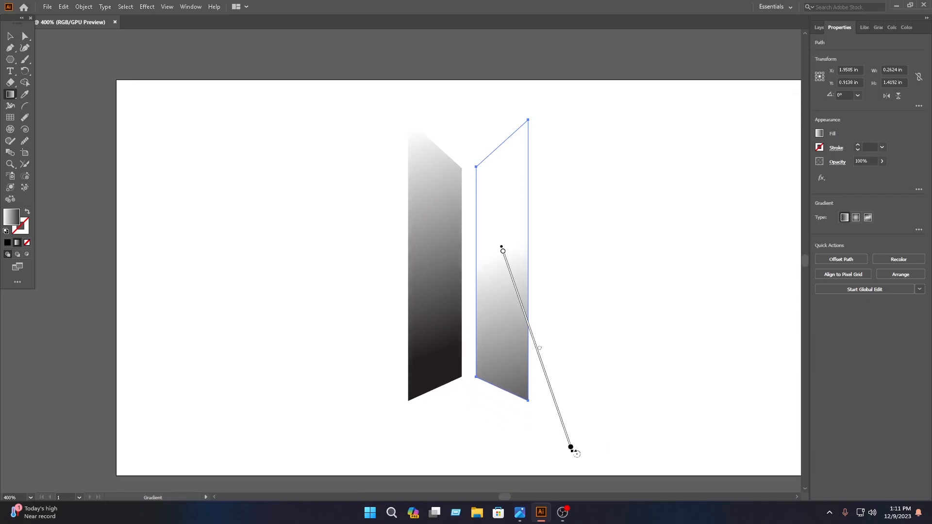
{"action": "left_click_drag", "start_coordinate": [557, 404], "coordinate": [527, 319]}
{"action": "scroll", "coordinate": [593, 187], "scroll_direction": "up", "scroll_amount": 3}
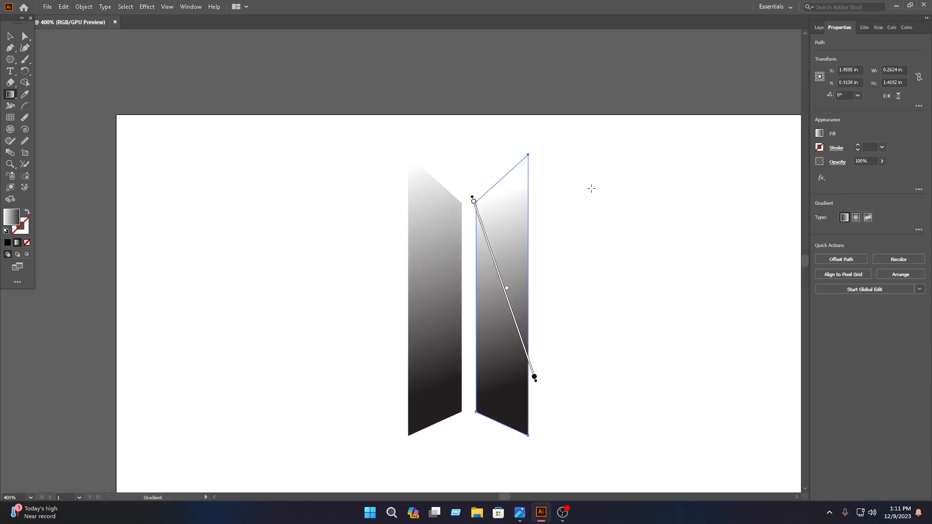
Step: Change the right bar's black gradient stop to magenta, raising its green value slightly for a softer pink
{"action": "left_click", "coordinate": [9, 36]}
{"action": "left_click", "coordinate": [613, 241]}
{"action": "left_click", "coordinate": [486, 280]}
{"action": "left_click", "coordinate": [10, 95]}
{"action": "left_click", "coordinate": [534, 378]}
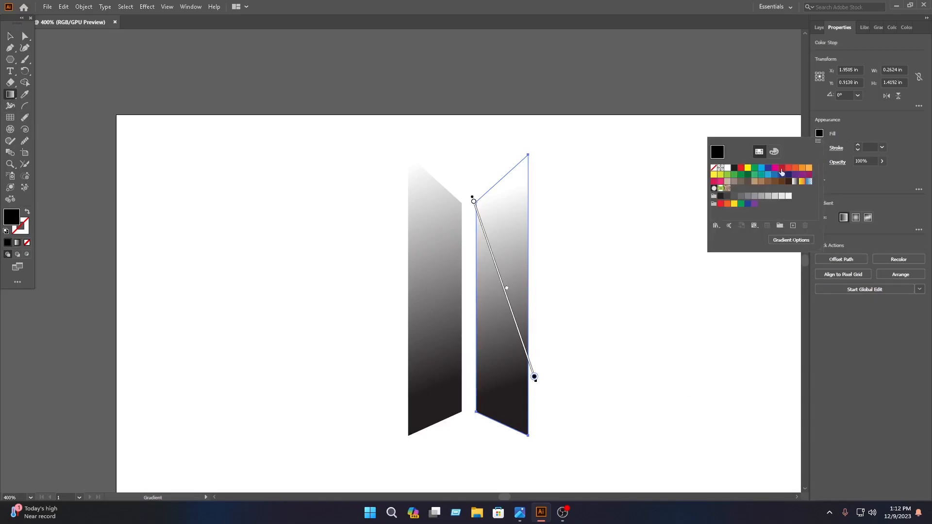
{"action": "left_click", "coordinate": [773, 169]}
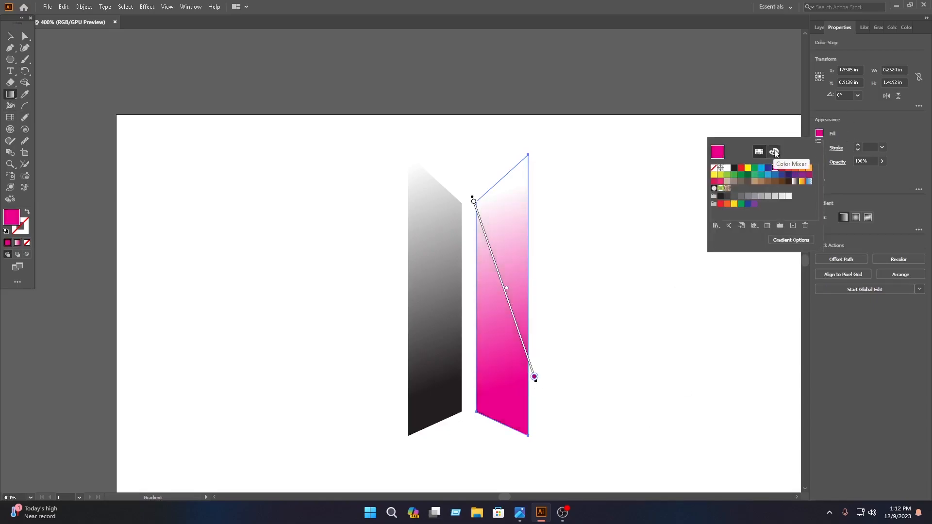
{"action": "left_click", "coordinate": [774, 152]}
{"action": "left_click_drag", "start_coordinate": [746, 185], "coordinate": [751, 185]}
Step: Change the right bar's white gradient stop to bright sky blue
{"action": "left_click", "coordinate": [473, 201]}
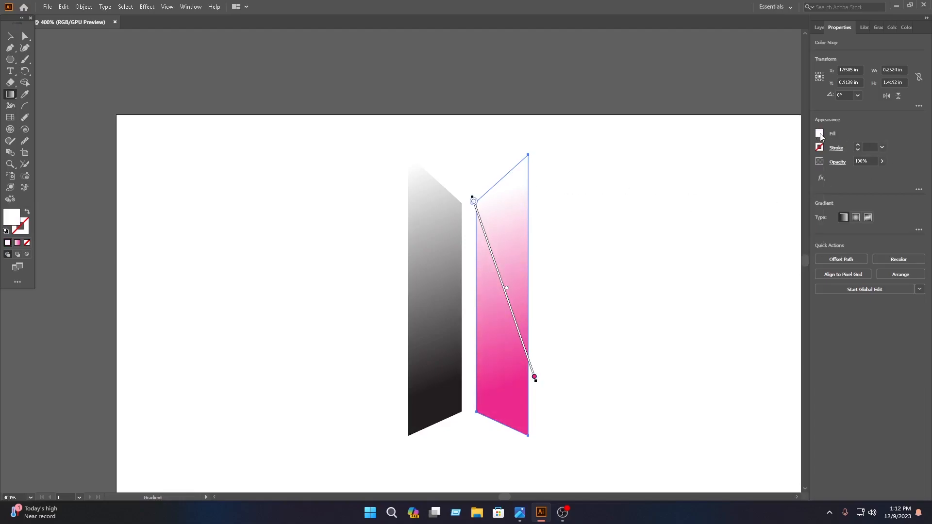
{"action": "left_click", "coordinate": [820, 135]}
{"action": "left_click", "coordinate": [759, 152]}
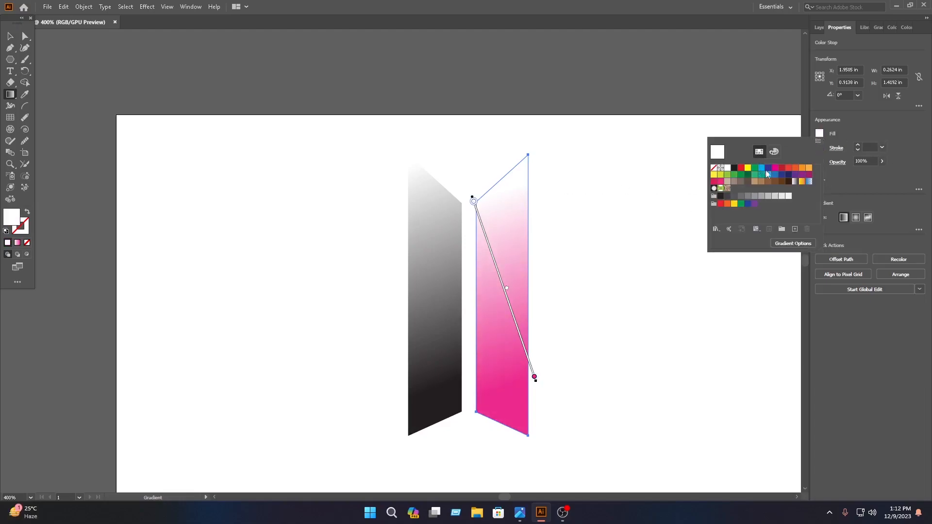
{"action": "left_click", "coordinate": [761, 171]}
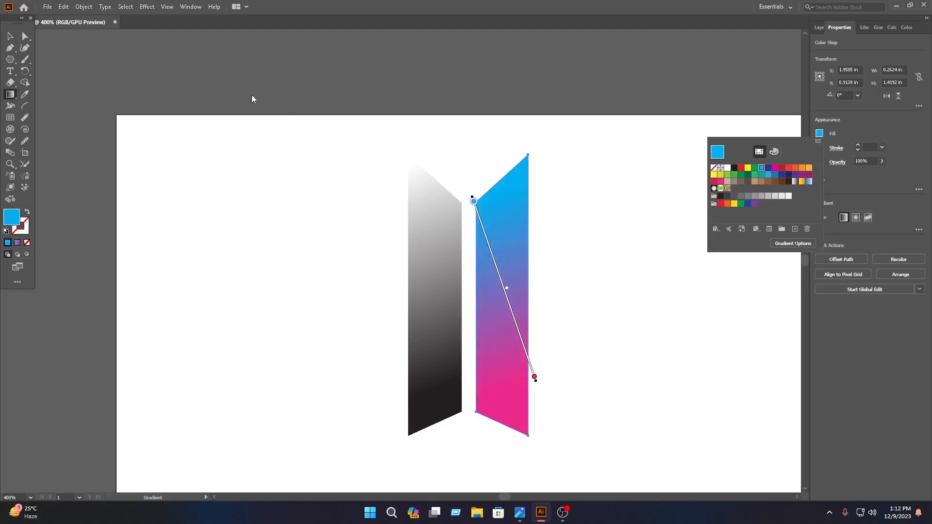
Step: Shift the right bar's gradient upward and move the pink stop in from the gradient's lower end
{"action": "left_click", "coordinate": [535, 381]}
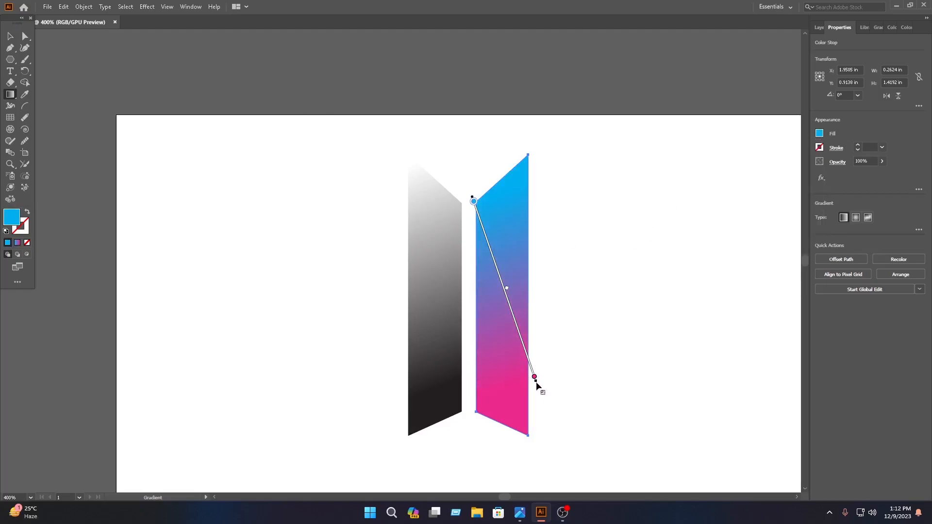
{"action": "left_click_drag", "start_coordinate": [535, 379], "coordinate": [513, 314]}
{"action": "mouse_move", "coordinate": [537, 384]}
{"action": "left_mouse_down"}
{"action": "mouse_move", "coordinate": [552, 428]}
{"action": "mouse_move", "coordinate": [516, 333]}
{"action": "left_mouse_up"}
{"action": "left_click_drag", "start_coordinate": [508, 299], "coordinate": [523, 347]}
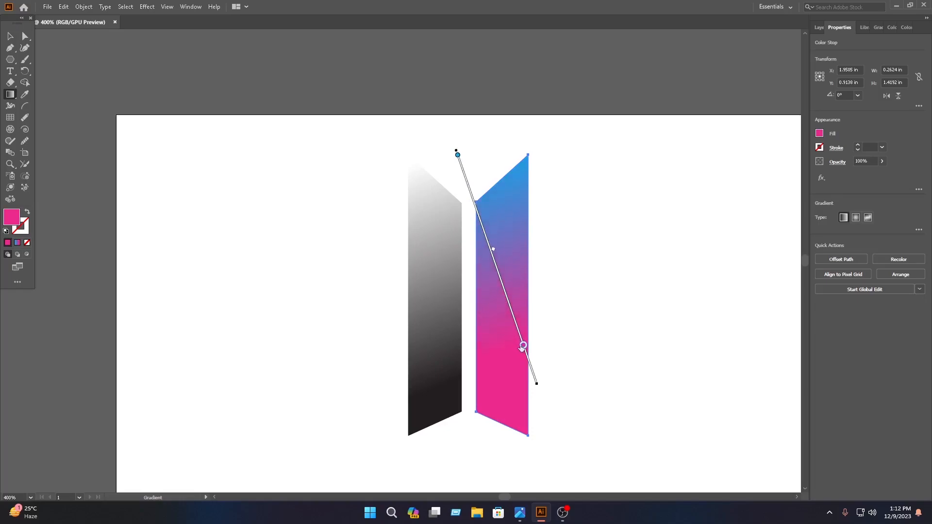
Step: Lighten the right bar's pink gradient stop to RGB 236, 98, 140
{"action": "left_click", "coordinate": [820, 134]}
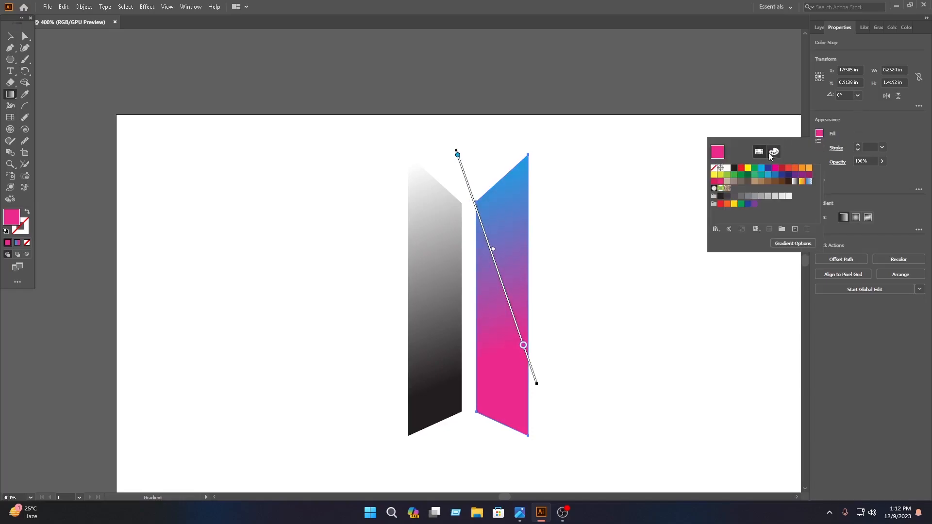
{"action": "left_click", "coordinate": [771, 152]}
{"action": "left_click_drag", "start_coordinate": [752, 187], "coordinate": [760, 187]}
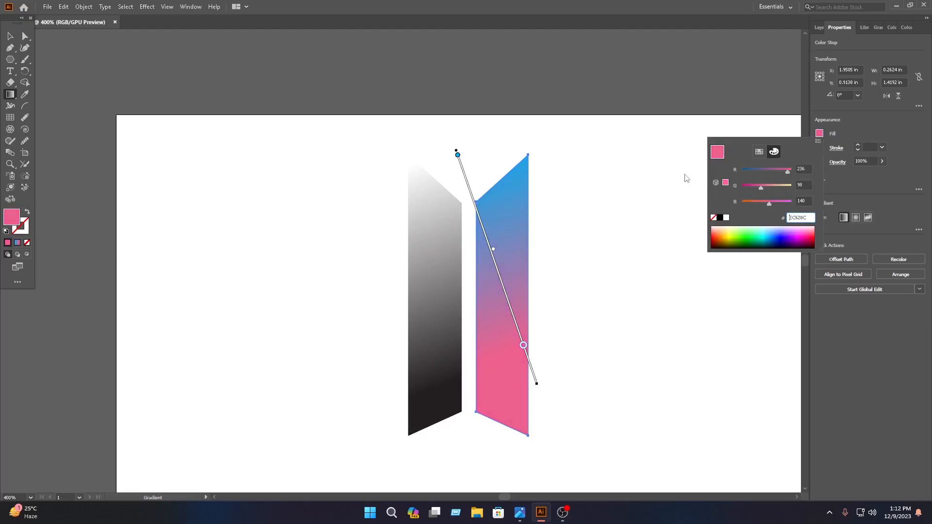
Step: Copy the right bar's blue-to-pink gradient onto the left bar with the Eyedropper tool
{"action": "left_click", "coordinate": [10, 38]}
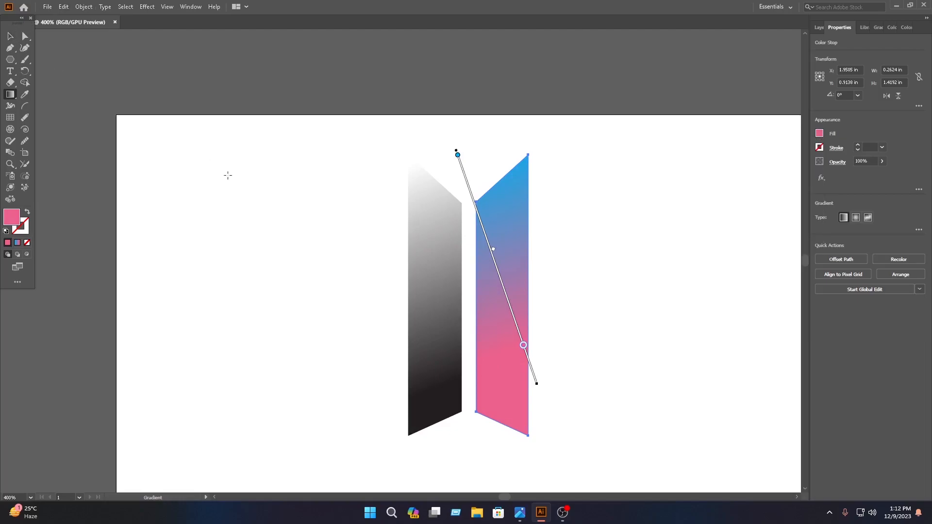
{"action": "left_click", "coordinate": [9, 37]}
{"action": "left_click", "coordinate": [433, 263]}
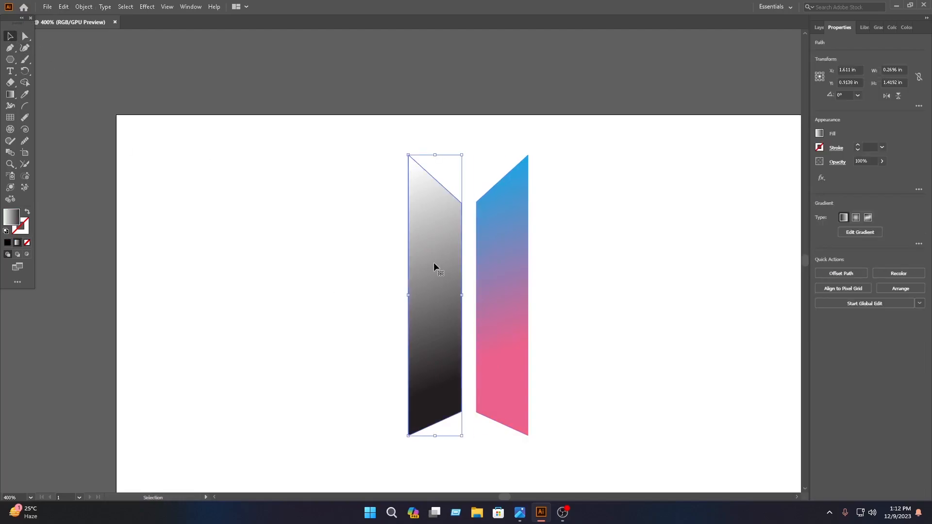
{"action": "left_click", "coordinate": [24, 97]}
{"action": "left_click", "coordinate": [512, 273]}
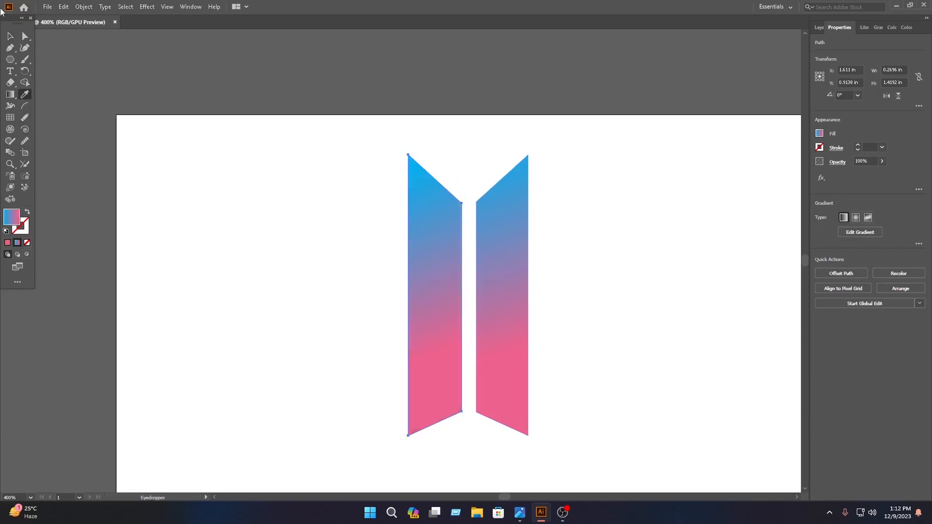
{"action": "left_click", "coordinate": [10, 37]}
{"action": "left_click", "coordinate": [379, 296]}
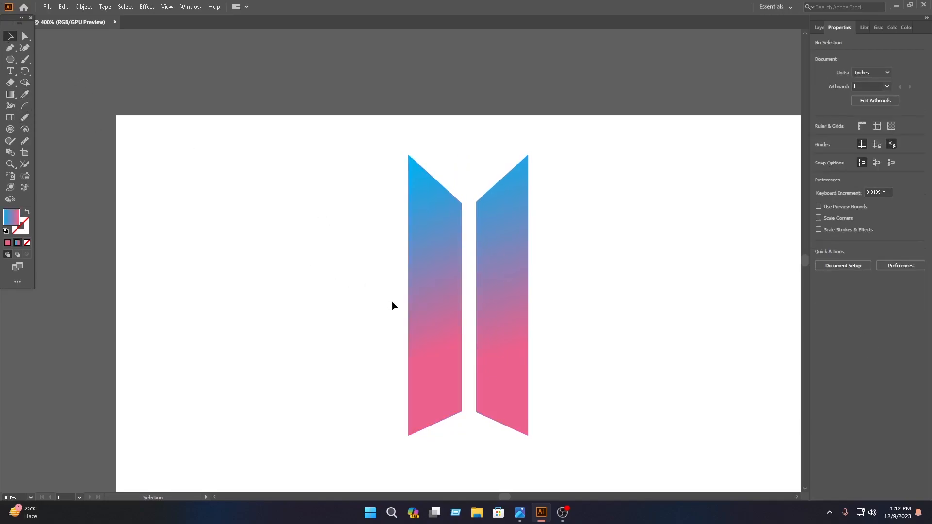
Step: Move the gray-bordered black rectangle onto the artboard so it sits behind the two gradient bars
{"action": "scroll", "coordinate": [391, 298], "scroll_direction": "down", "scroll_amount": 2}
{"action": "left_click_drag", "start_coordinate": [219, 295], "coordinate": [415, 296]}
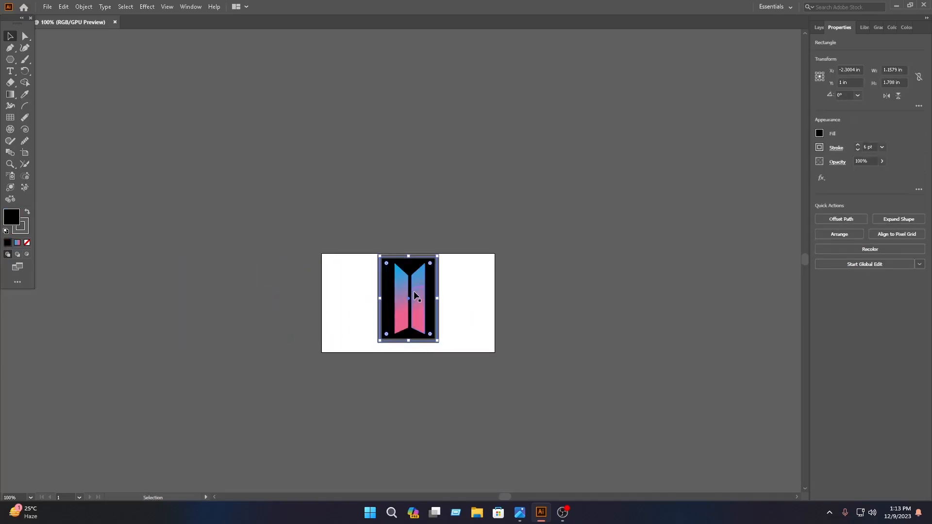
{"action": "scroll", "coordinate": [432, 301], "scroll_direction": "up", "scroll_amount": 2}
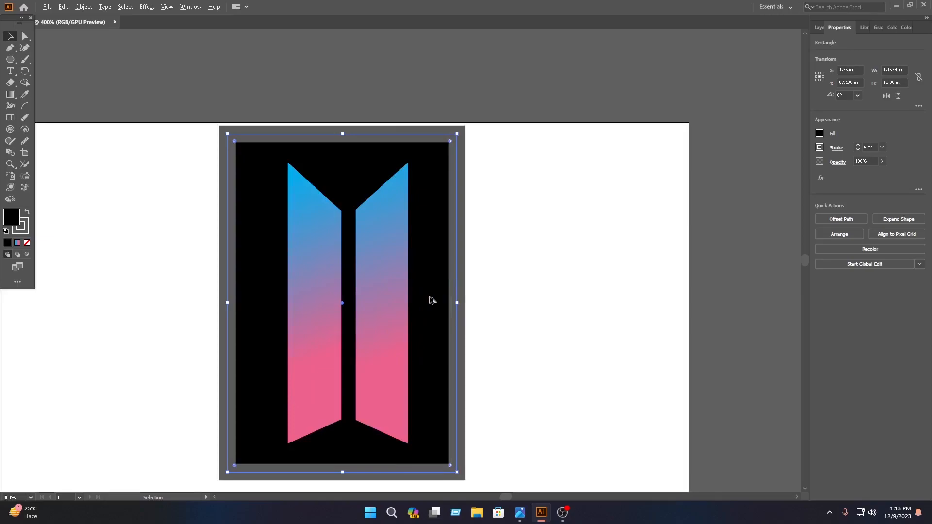
{"action": "scroll", "coordinate": [432, 300], "scroll_direction": "down", "scroll_amount": 1}
{"action": "left_click", "coordinate": [499, 316]}
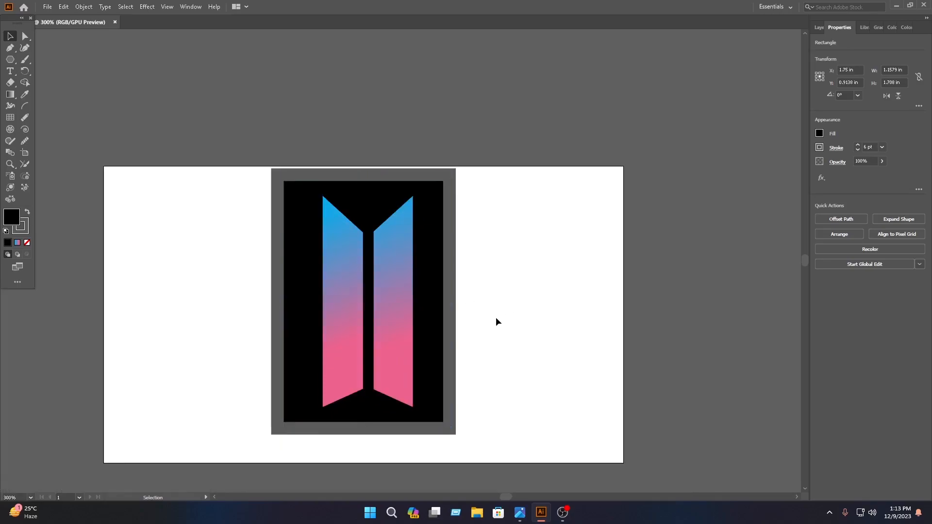
Step: Shift the gray-bordered rectangle slightly down to center it vertically on the artboard
{"action": "left_click", "coordinate": [444, 320]}
{"action": "left_click_drag", "start_coordinate": [445, 320], "coordinate": [445, 336]}
{"action": "left_click", "coordinate": [470, 321]}
Step: Lock the gray-bordered rectangle in Layer 1
{"action": "left_click", "coordinate": [451, 294]}
{"action": "left_click", "coordinate": [819, 28]}
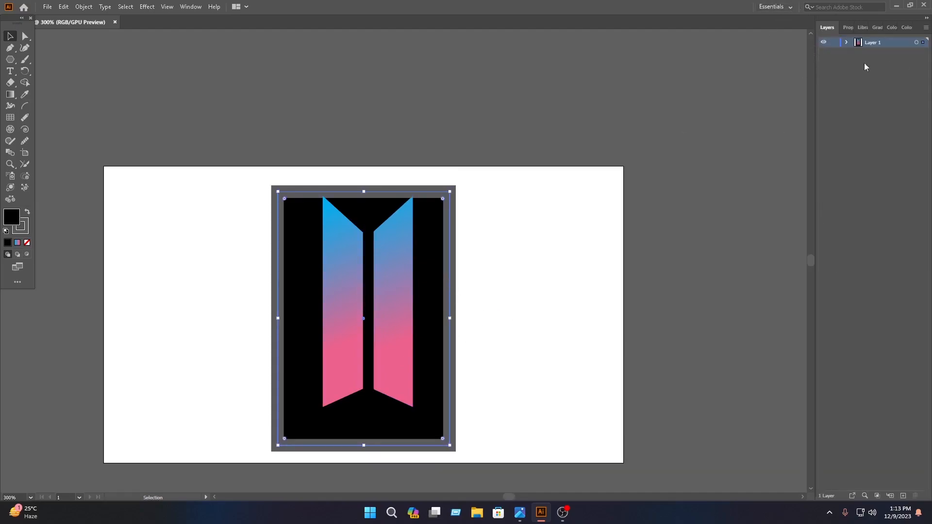
{"action": "left_click", "coordinate": [846, 43]}
{"action": "left_click", "coordinate": [834, 73]}
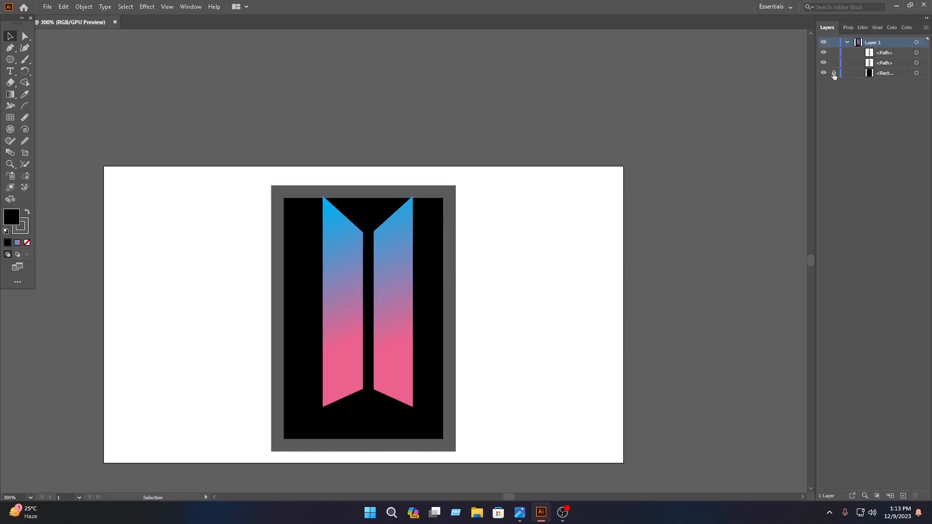
Step: Scale both gradient bars down slightly together and place them in the upper part of the black area
{"action": "scroll", "coordinate": [387, 264], "scroll_direction": "up", "scroll_amount": 1}
{"action": "left_click_drag", "start_coordinate": [497, 317], "coordinate": [561, 231]}
{"action": "left_click_drag", "start_coordinate": [526, 269], "coordinate": [355, 240]}
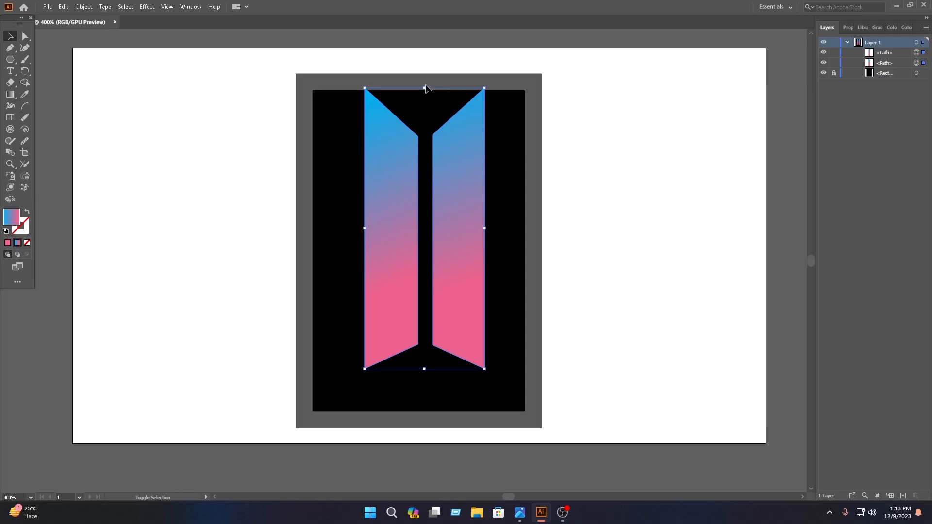
{"action": "left_click_drag", "start_coordinate": [425, 91], "coordinate": [426, 96]}
{"action": "left_click_drag", "start_coordinate": [450, 214], "coordinate": [451, 214]}
{"action": "left_click_drag", "start_coordinate": [424, 96], "coordinate": [422, 122]}
{"action": "left_click_drag", "start_coordinate": [435, 202], "coordinate": [441, 177]}
{"action": "left_click", "coordinate": [585, 179]}
Step: Fine-tune the position of both bars together inside the black area, nudging them slightly down and left
{"action": "left_click_drag", "start_coordinate": [464, 218], "coordinate": [465, 220]}
{"action": "key", "text": "ctrl+z"}
{"action": "left_click", "coordinate": [406, 217], "text": "shift"}
{"action": "mouse_move", "coordinate": [406, 216]}
{"action": "left_mouse_down"}
{"action": "mouse_move", "coordinate": [405, 208]}
{"action": "mouse_move", "coordinate": [406, 224]}
{"action": "left_mouse_up"}
{"action": "left_click", "coordinate": [542, 221]}
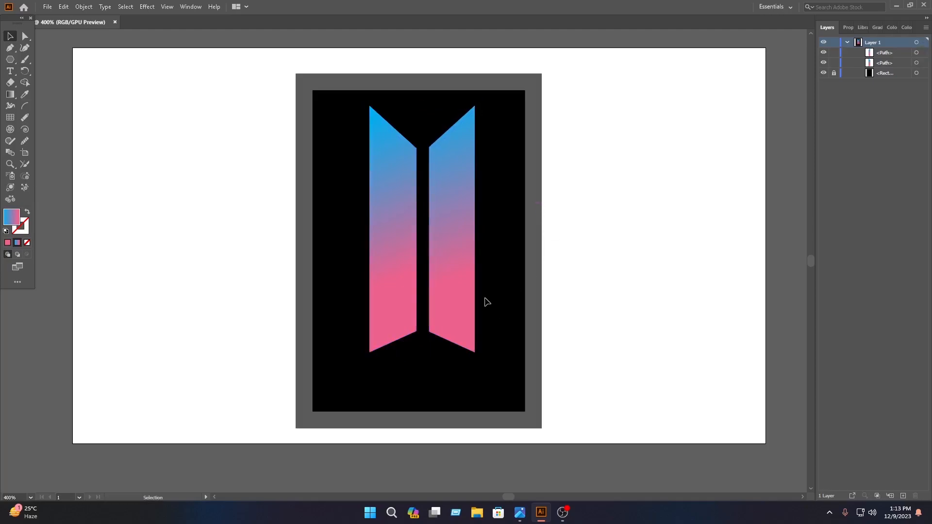
{"action": "scroll", "coordinate": [487, 302], "scroll_direction": "up", "scroll_amount": 2}
{"action": "scroll", "coordinate": [479, 305], "scroll_direction": "down", "scroll_amount": 1}
{"action": "left_click_drag", "start_coordinate": [514, 349], "coordinate": [382, 262]}
{"action": "key", "text": "Left"}
{"action": "left_click", "coordinate": [756, 245]}
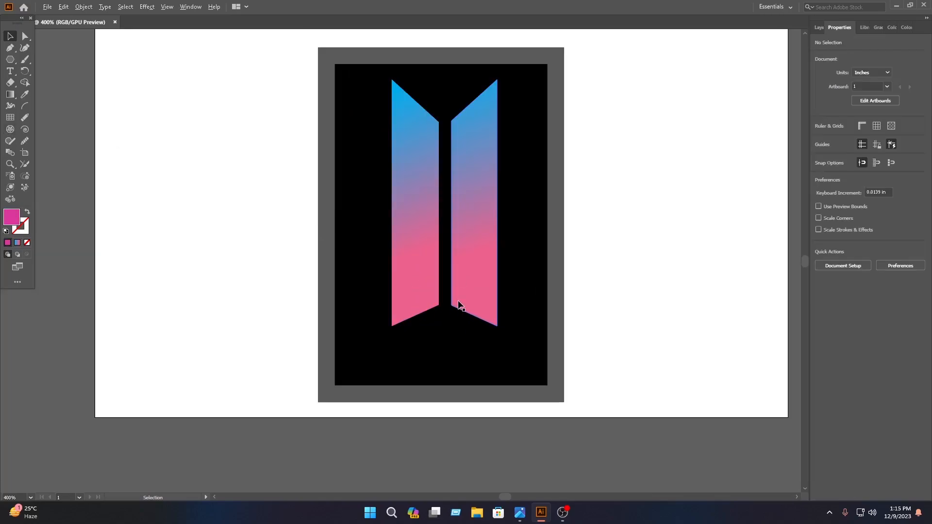
Step: Add the text "BTS" near the bars' lower ends on the black rectangle
{"action": "key", "text": "t"}
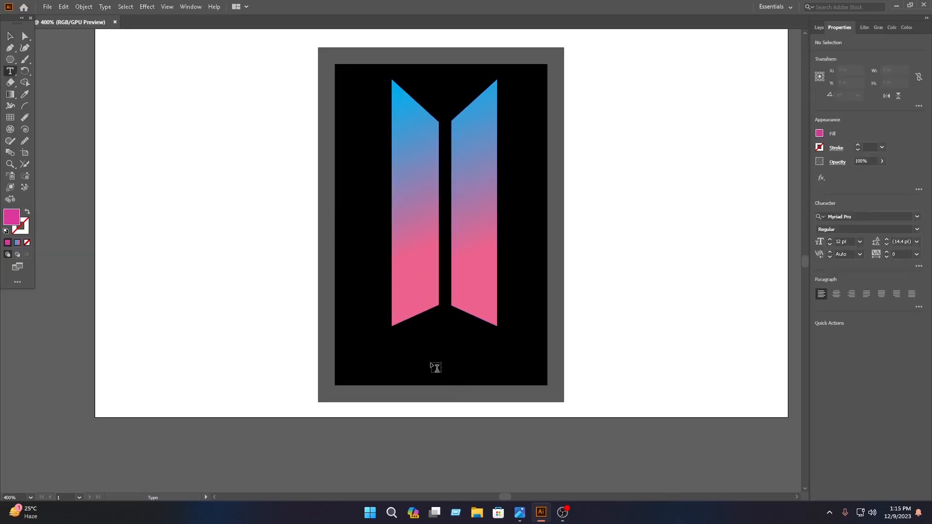
{"action": "left_click", "coordinate": [426, 356]}
{"action": "scroll", "coordinate": [421, 349], "scroll_direction": "up", "scroll_amount": 2}
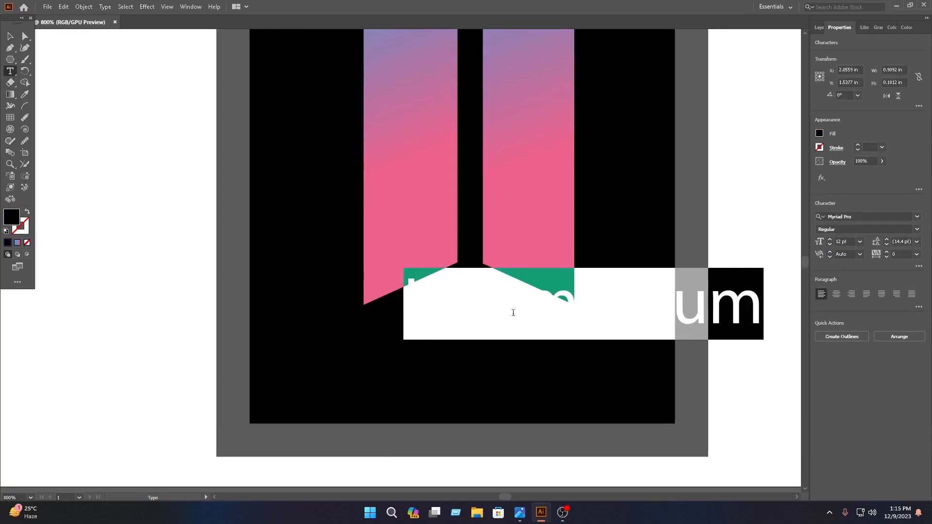
{"action": "type", "text": "BTS"}
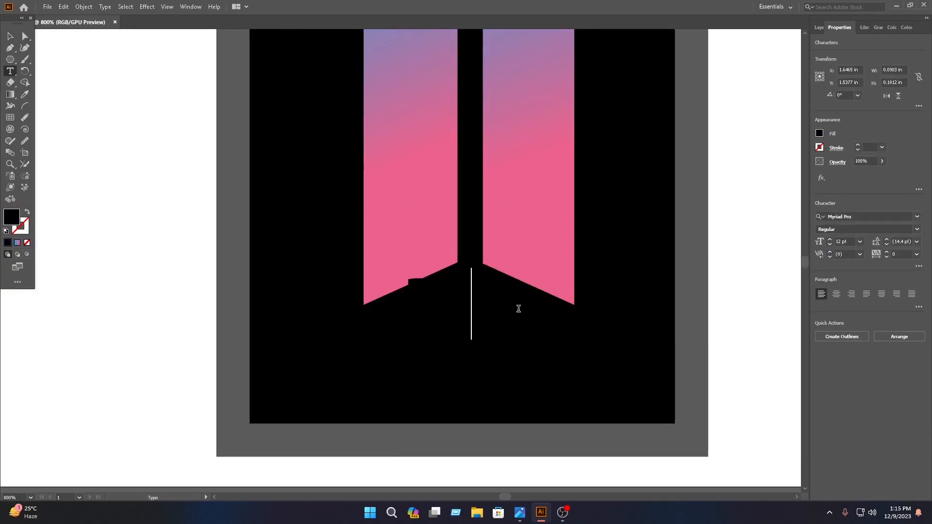
{"action": "key", "text": "Escape"}
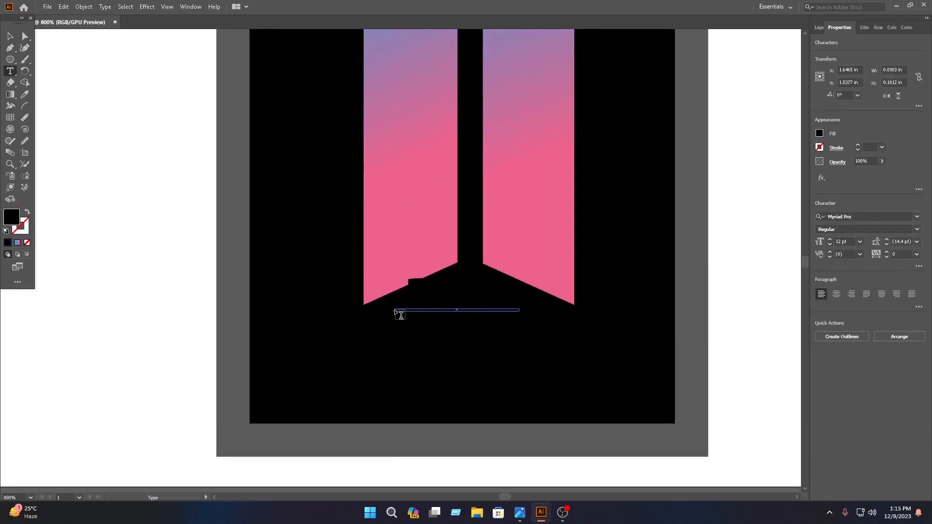
Step: Recolor the whole BTS text with a bright pink fill
{"action": "double_click", "coordinate": [490, 304]}
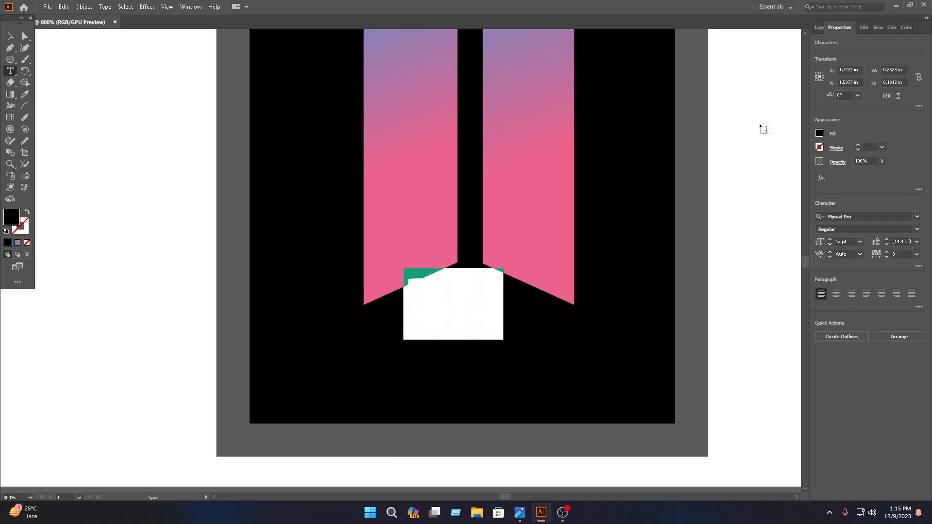
{"action": "left_click", "coordinate": [820, 134]}
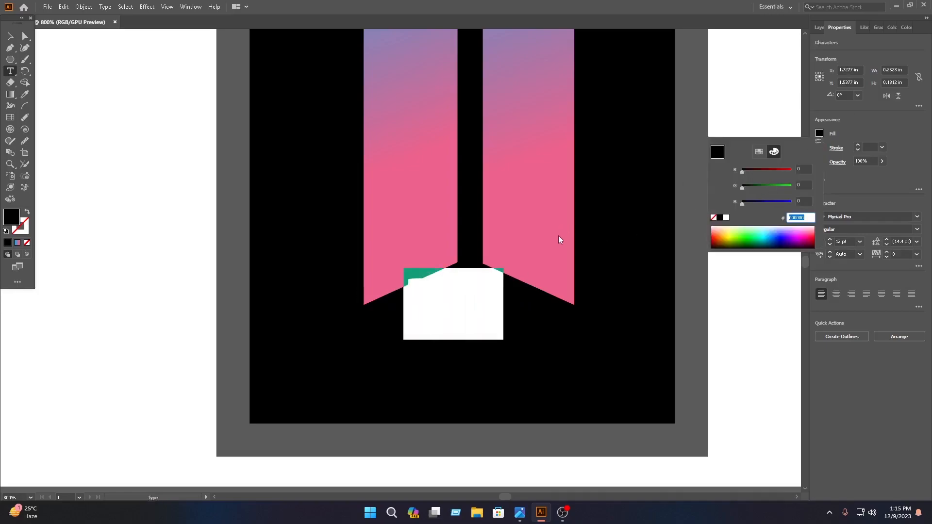
{"action": "left_click", "coordinate": [797, 234]}
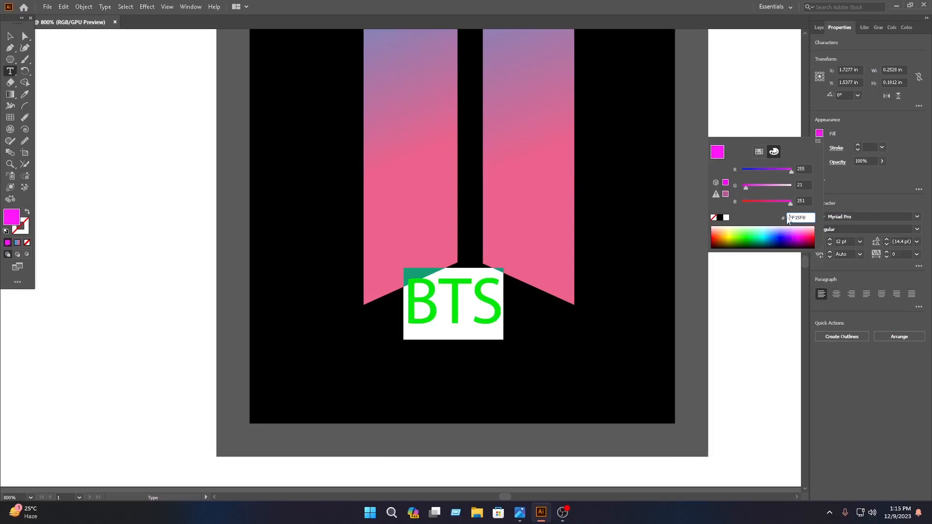
{"action": "left_click_drag", "start_coordinate": [790, 203], "coordinate": [755, 188]}
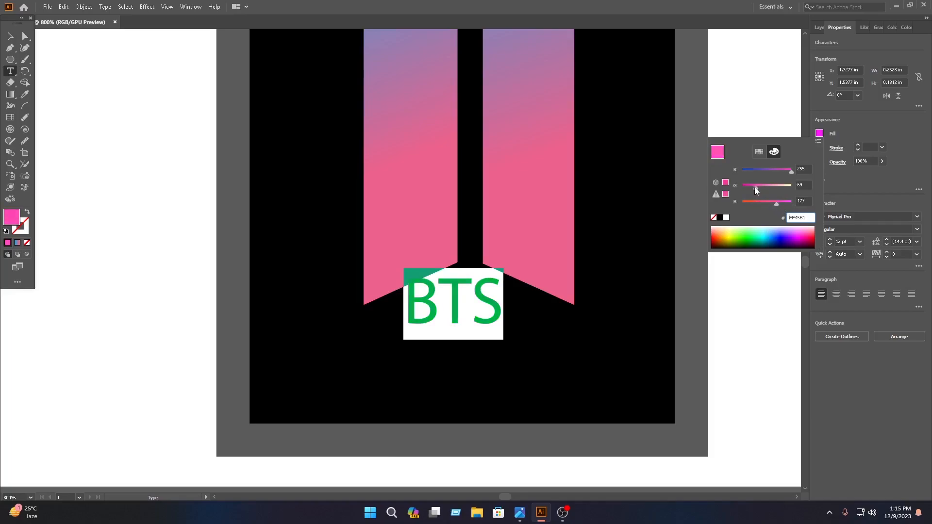
Step: Move the BTS text straight down so it sits just below the bars' lower ends
{"action": "left_click", "coordinate": [10, 36]}
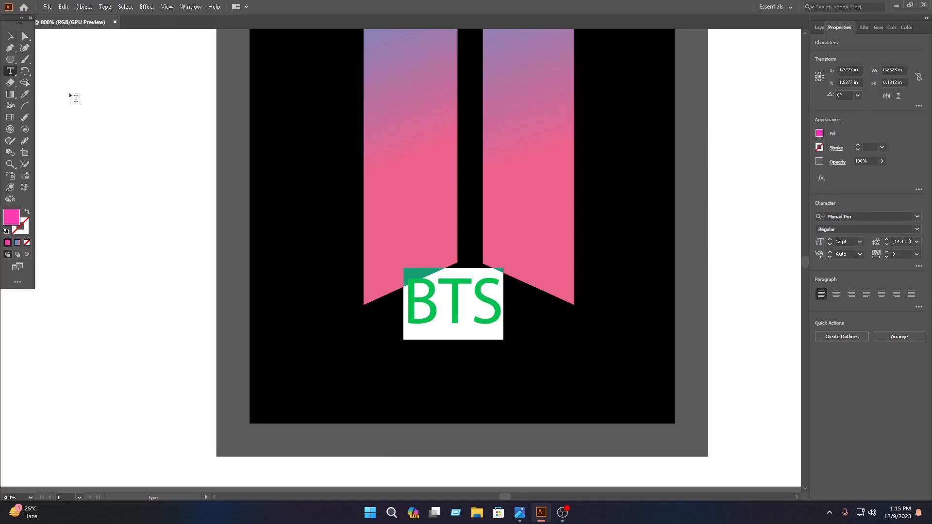
{"action": "left_click", "coordinate": [460, 309]}
{"action": "left_click_drag", "start_coordinate": [461, 309], "coordinate": [460, 347]}
Step: Change the font of the whole BTS text to Bernard MT Condensed
{"action": "key", "text": "t"}
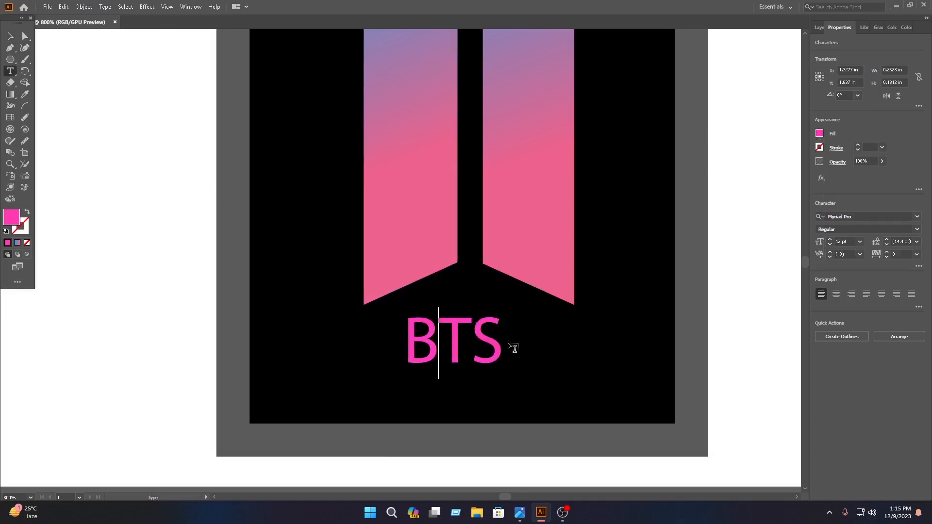
{"action": "left_click", "coordinate": [485, 332], "text": "ctrl"}
{"action": "double_click", "coordinate": [485, 333]}
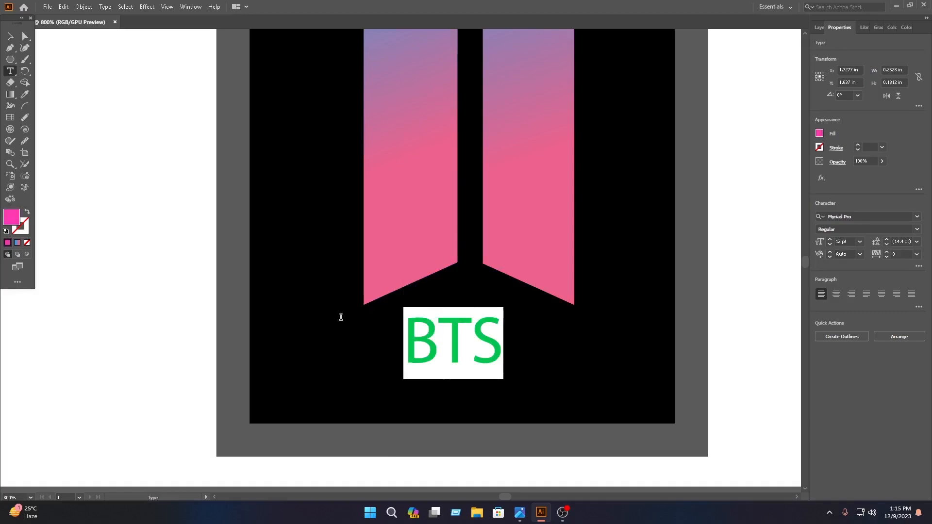
{"action": "left_click", "coordinate": [917, 218]}
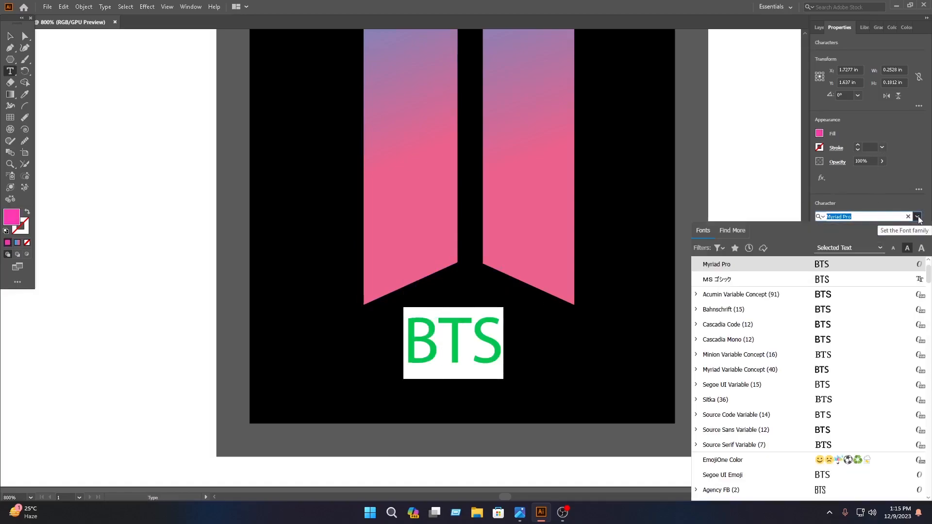
{"action": "left_click", "coordinate": [832, 314]}
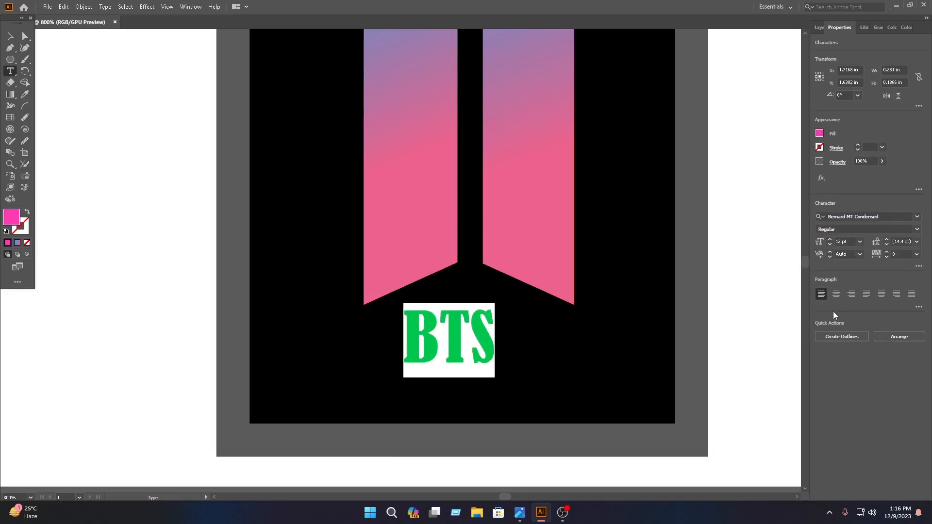
Step: Space out the letters of the BTS text so it reads "B T S", and finish editing it
{"action": "left_click", "coordinate": [446, 328]}
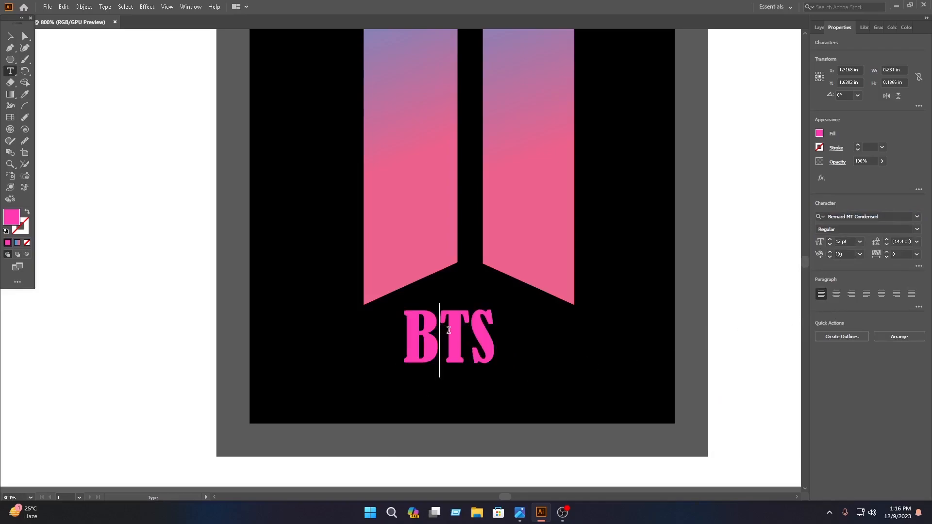
{"action": "left_click", "coordinate": [487, 333]}
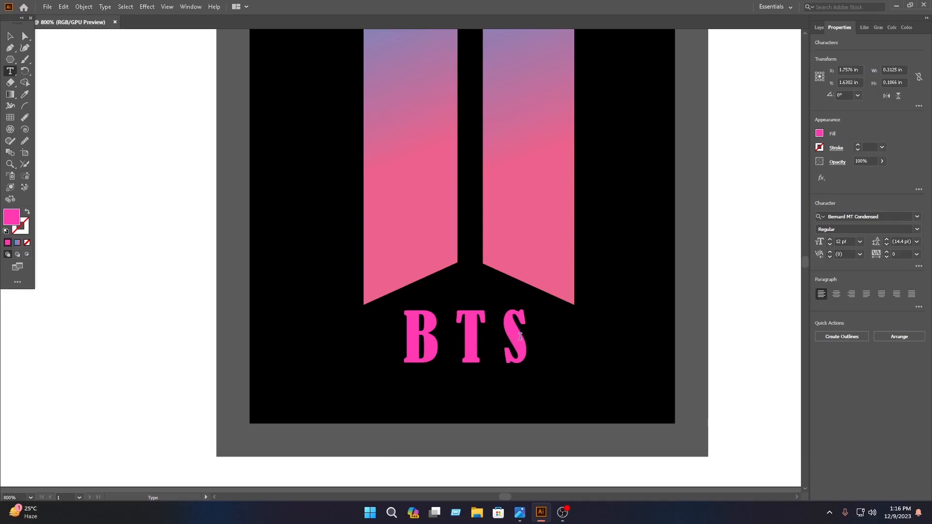
{"action": "left_click", "coordinate": [456, 328]}
{"action": "key", "text": "Escape"}
Step: Enlarge the "B T S" text and center it beneath the two gradient bars inside the black area
{"action": "scroll", "coordinate": [525, 365], "scroll_direction": "up", "scroll_amount": 2}
{"action": "scroll", "coordinate": [524, 360], "scroll_direction": "up", "scroll_amount": 1}
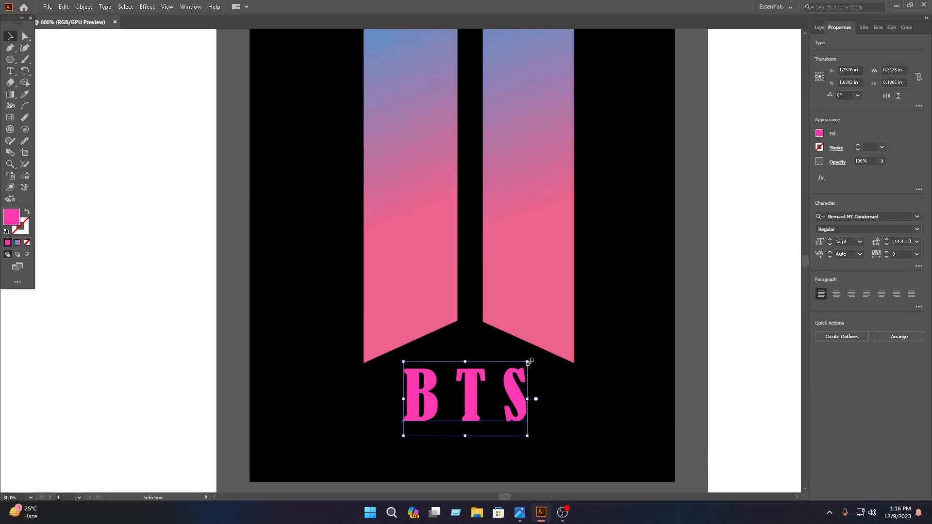
{"action": "left_click_drag", "start_coordinate": [529, 360], "coordinate": [564, 341]}
{"action": "left_click_drag", "start_coordinate": [545, 374], "coordinate": [533, 406]}
{"action": "left_click", "coordinate": [692, 374]}
{"action": "scroll", "coordinate": [676, 374], "scroll_direction": "down", "scroll_amount": 2}
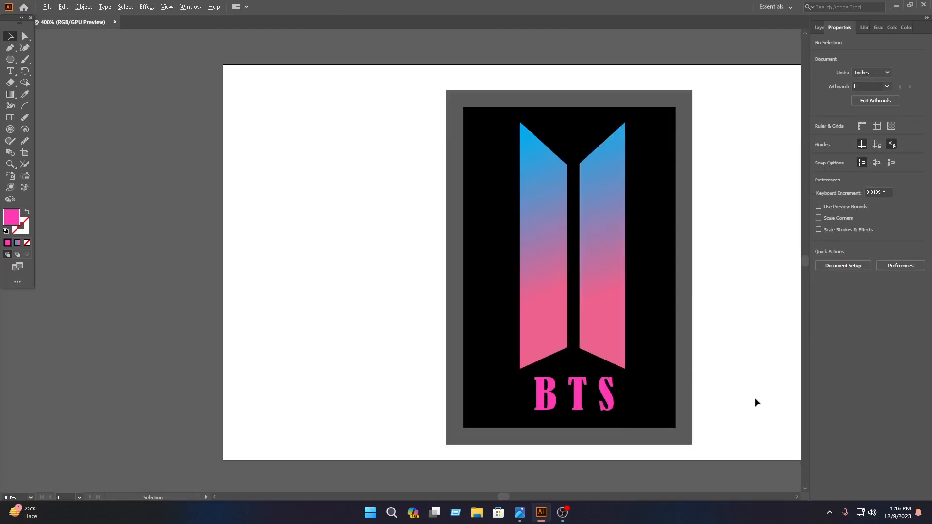
{"action": "left_click_drag", "start_coordinate": [744, 377], "coordinate": [582, 376]}
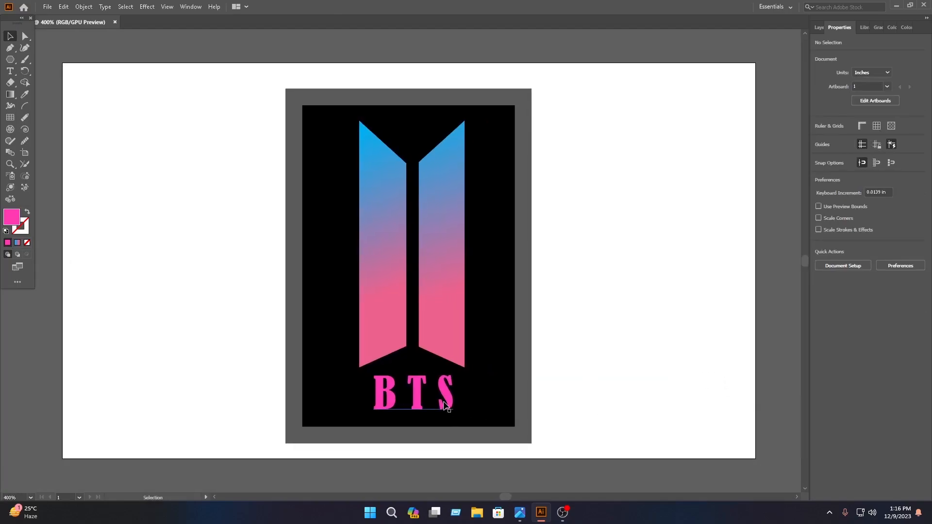
Step: Unlock the gray-bordered rectangle and scale the entire logo up slightly toward the artboard's upper edge
{"action": "left_click", "coordinate": [820, 28]}
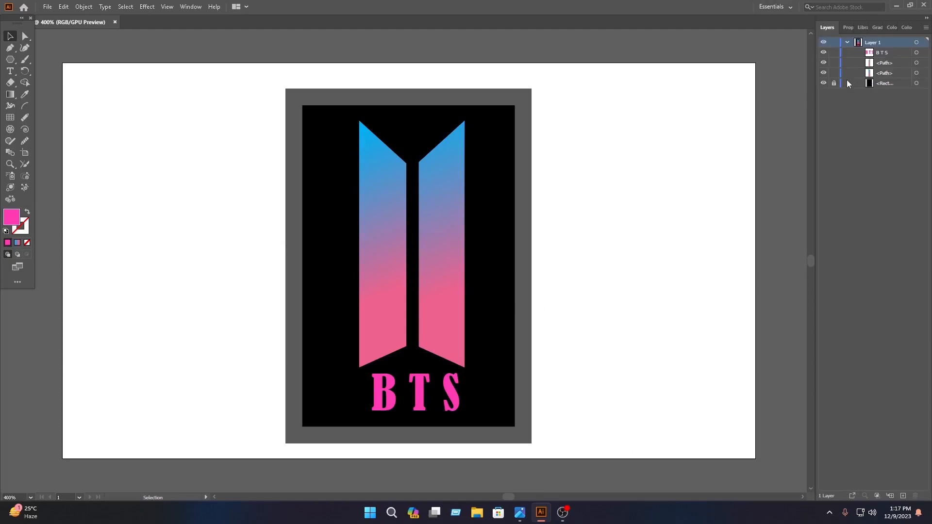
{"action": "left_click_drag", "start_coordinate": [559, 428], "coordinate": [225, 114]}
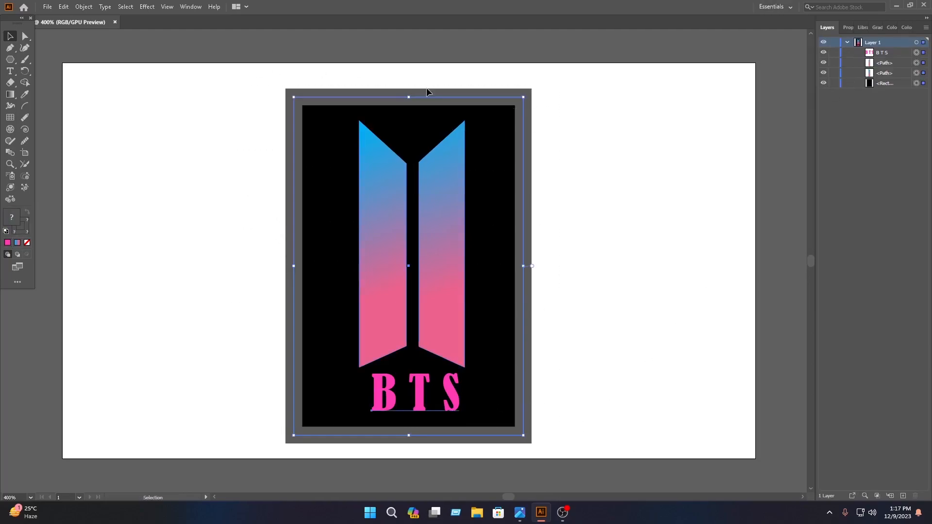
{"action": "left_click_drag", "start_coordinate": [409, 97], "coordinate": [409, 76]}
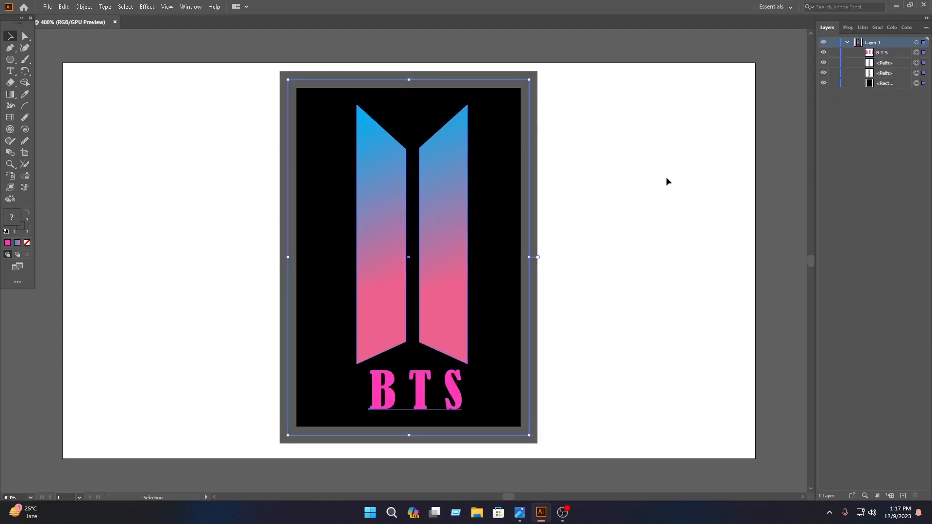
{"action": "left_click", "coordinate": [665, 178]}
Step: Start exporting the logo to the Desktop as a PNG file named "bts"
{"action": "left_click", "coordinate": [47, 7]}
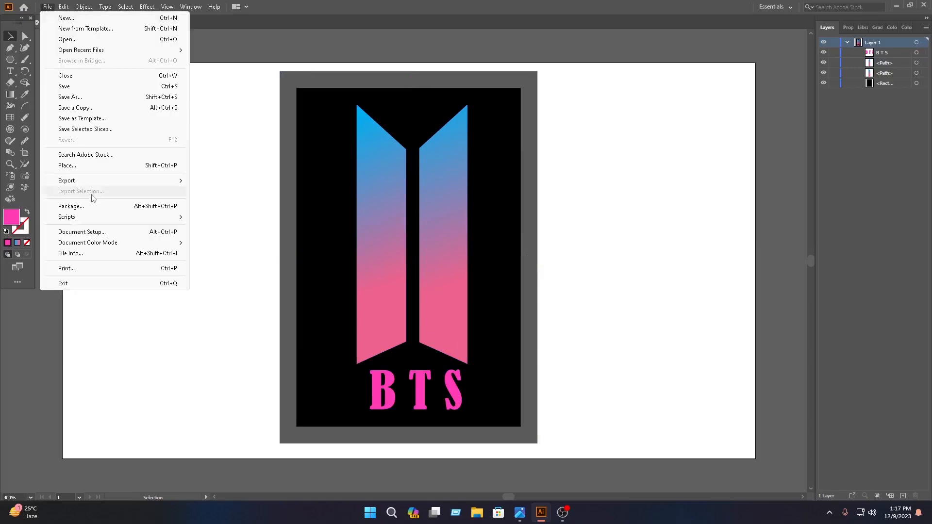
{"action": "mouse_move", "coordinate": [81, 182]}
{"action": "left_click", "coordinate": [219, 191]}
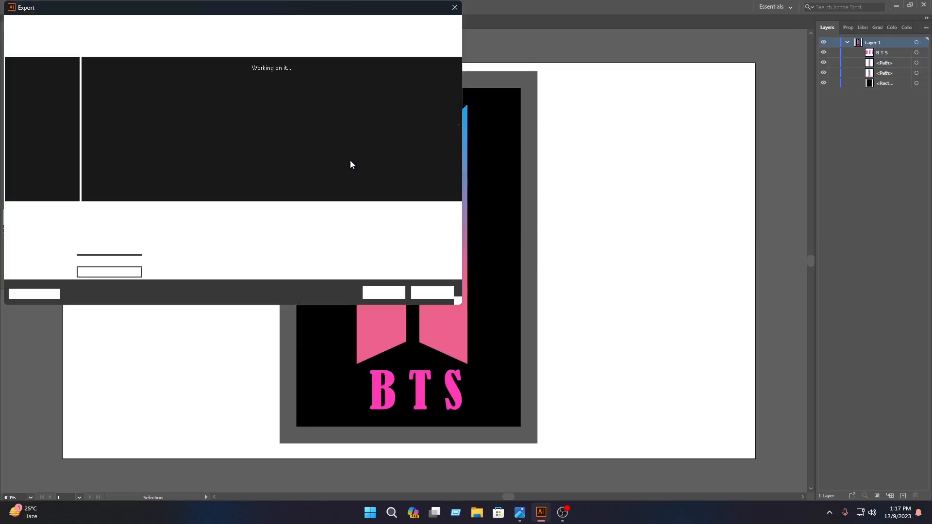
{"action": "left_click", "coordinate": [40, 129]}
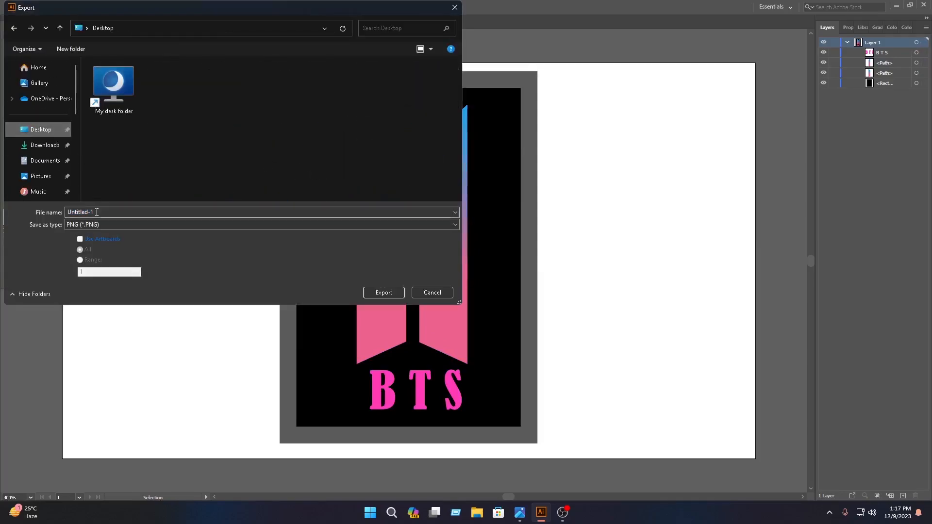
{"action": "left_click", "coordinate": [97, 212]}
{"action": "type", "text": "bts"}
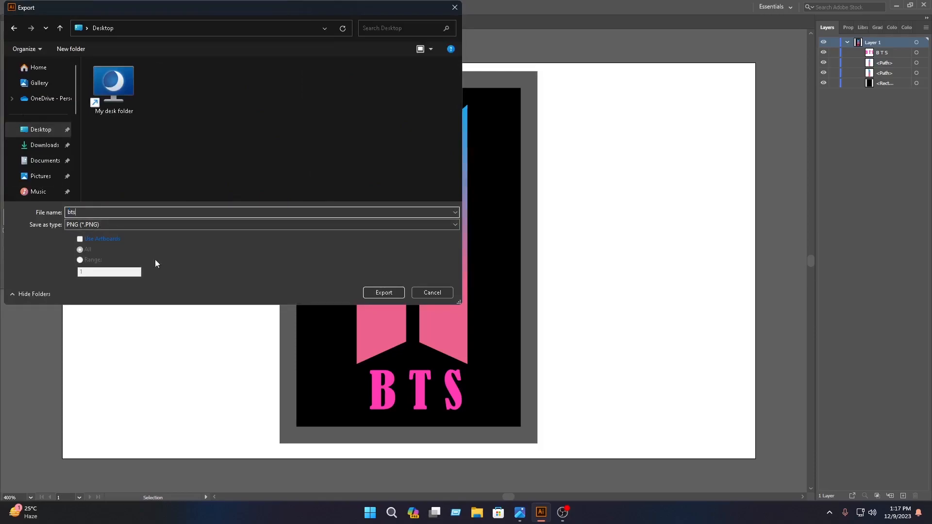
{"action": "left_click", "coordinate": [128, 224]}
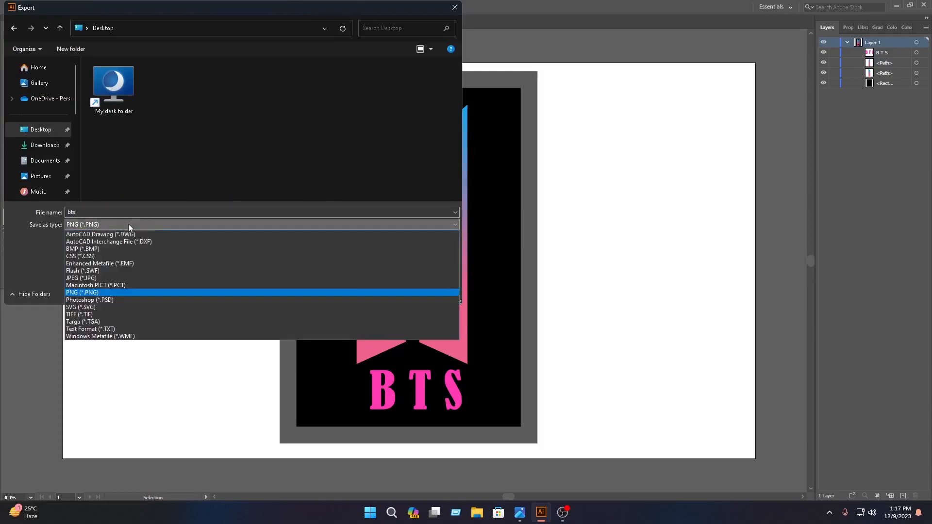
{"action": "left_click", "coordinate": [100, 292]}
{"action": "left_click", "coordinate": [386, 294]}
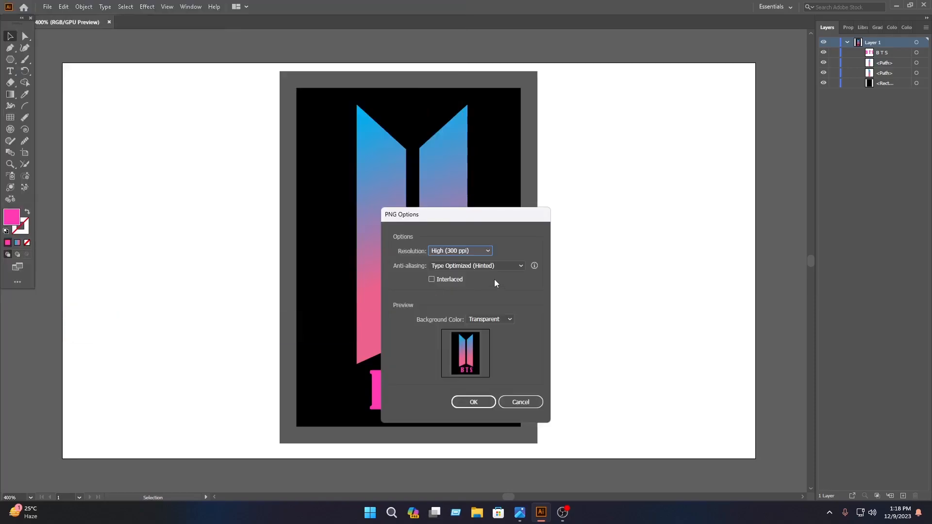
Step: Complete the PNG export with High (300 ppi) resolution and a Transparent background color
{"action": "left_click", "coordinate": [470, 252]}
{"action": "left_click", "coordinate": [467, 283]}
{"action": "left_click", "coordinate": [491, 319]}
{"action": "left_click", "coordinate": [487, 333]}
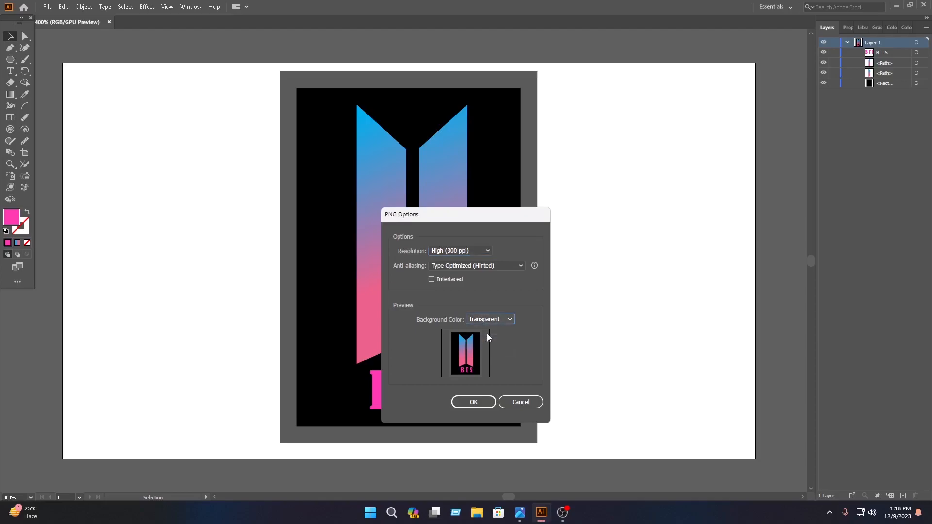
{"action": "left_click", "coordinate": [481, 400]}
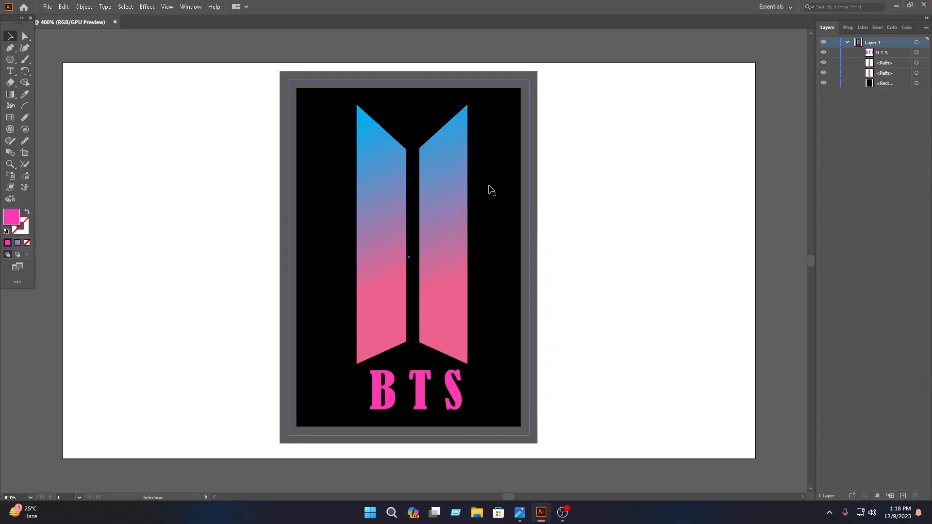
{"action": "left_click", "coordinate": [776, 223]}
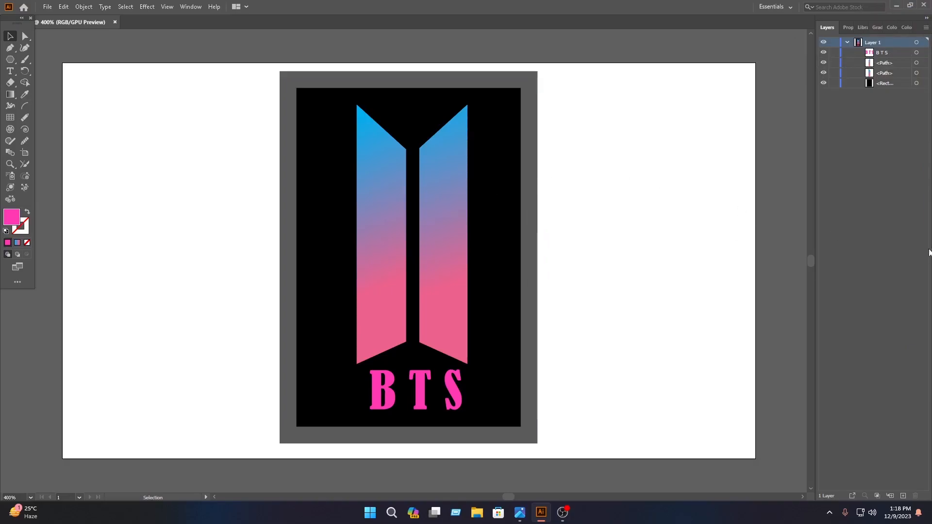
Step: Switch to Photoshop and open the recent file "3rd thumbail of logo.psd"
{"action": "mouse_move", "coordinate": [927, 256]}
{"action": "left_click", "coordinate": [920, 168]}
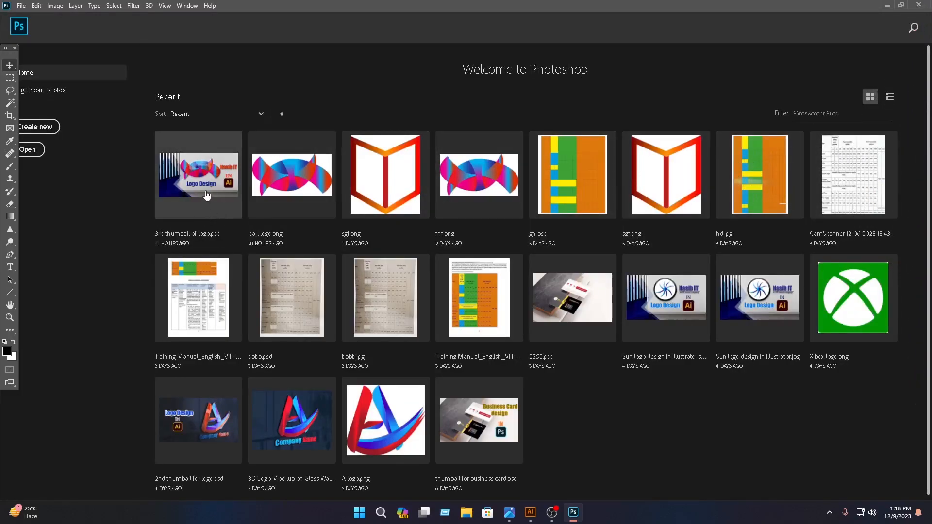
{"action": "left_click", "coordinate": [216, 229]}
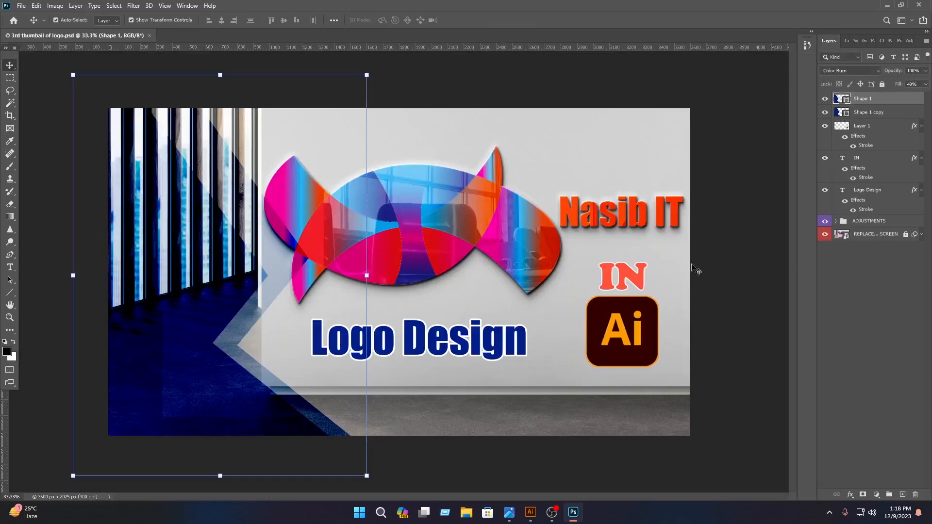
Step: Open the REPLACE THIS SCREEN smart object and its nested REPLACE THIS LOGO contents, and delete the old logo and brand text there
{"action": "left_click", "coordinate": [759, 273]}
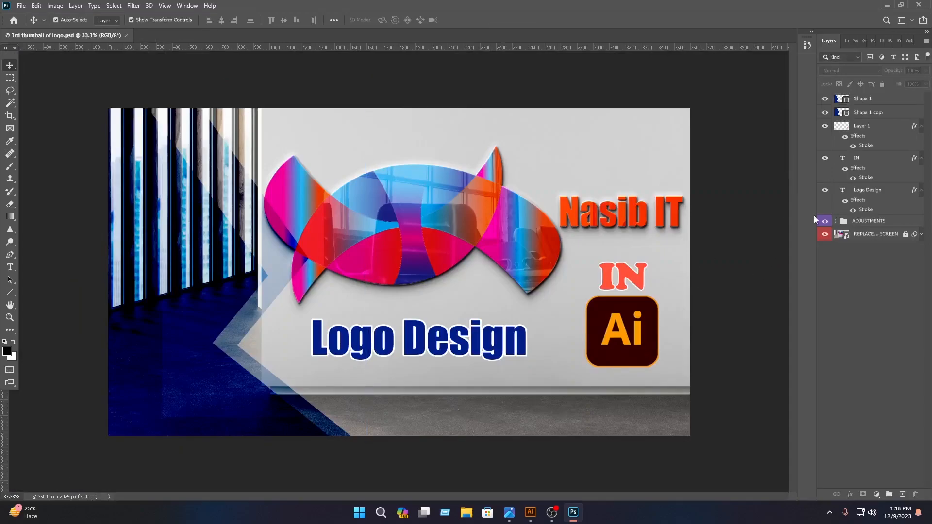
{"action": "double_click", "coordinate": [844, 235]}
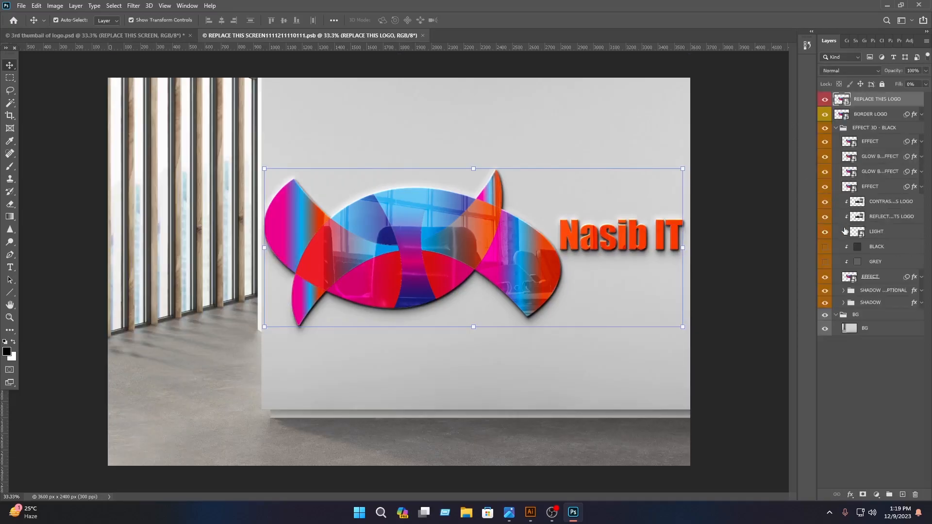
{"action": "double_click", "coordinate": [844, 100]}
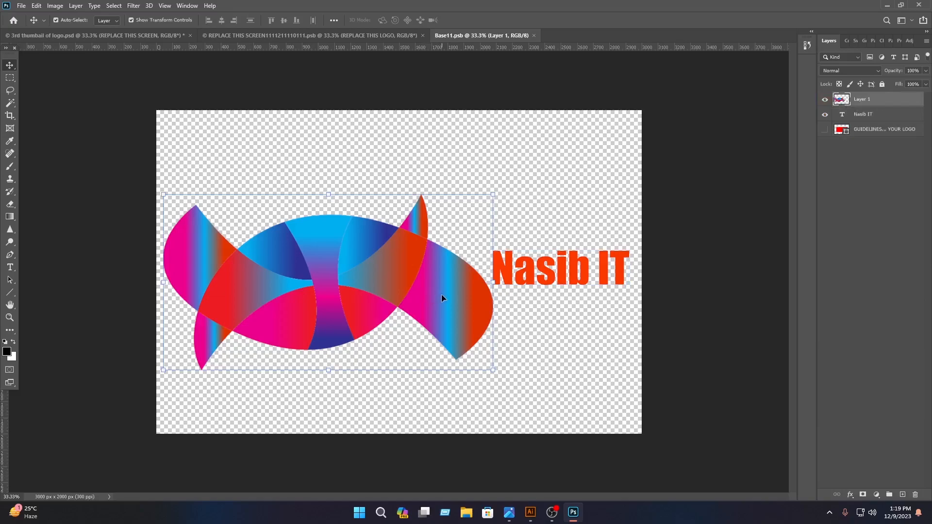
{"action": "key", "text": "Delete"}
{"action": "key", "text": "Delete"}
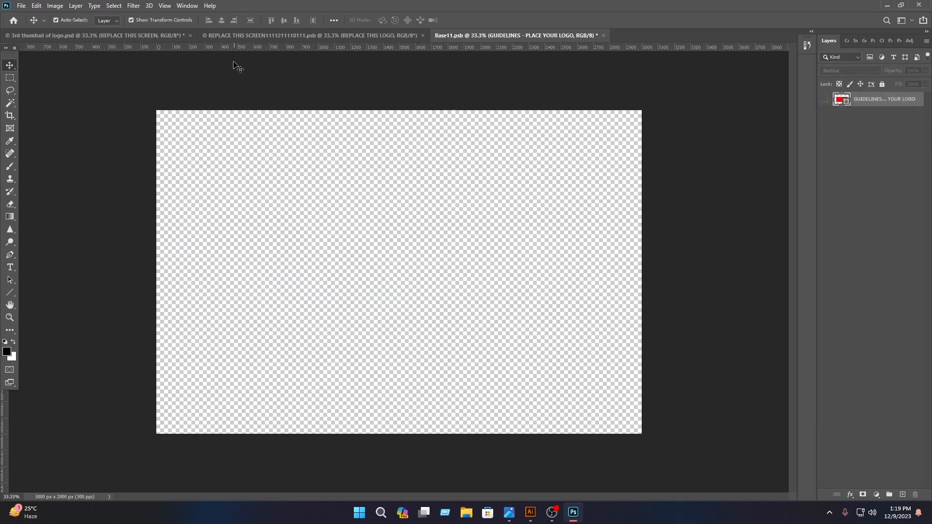
Step: Open the bts image from the Desktop and bring it into the Base11.psb document as a layer
{"action": "left_click", "coordinate": [22, 5]}
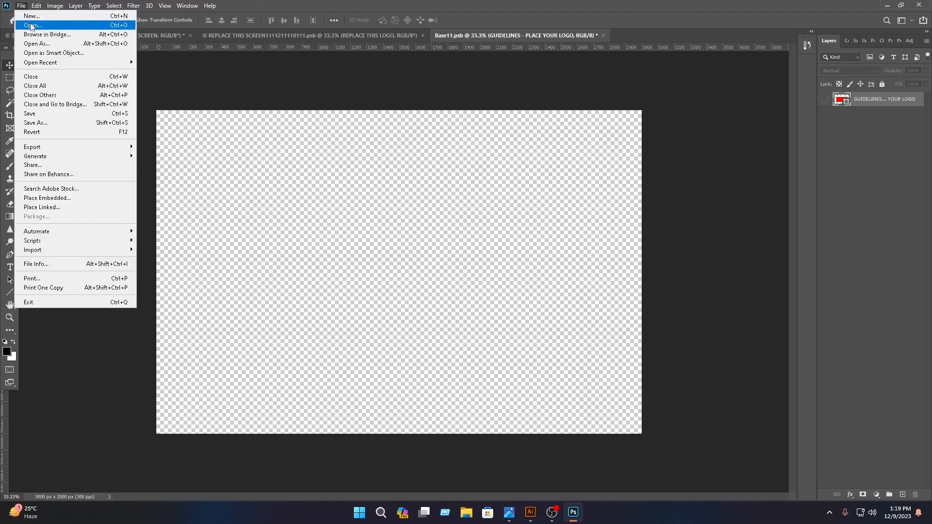
{"action": "left_click", "coordinate": [29, 27]}
{"action": "scroll", "coordinate": [43, 145], "scroll_direction": "up", "scroll_amount": 5}
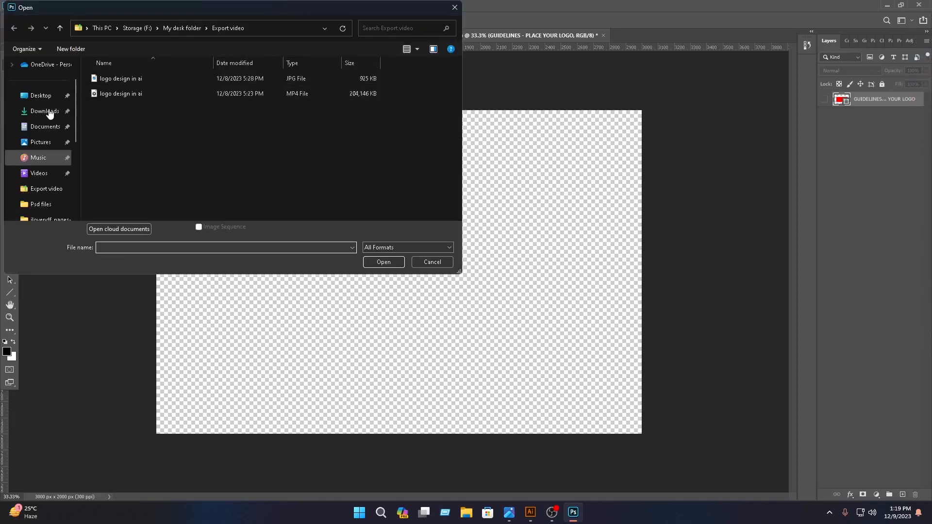
{"action": "left_click", "coordinate": [41, 95]}
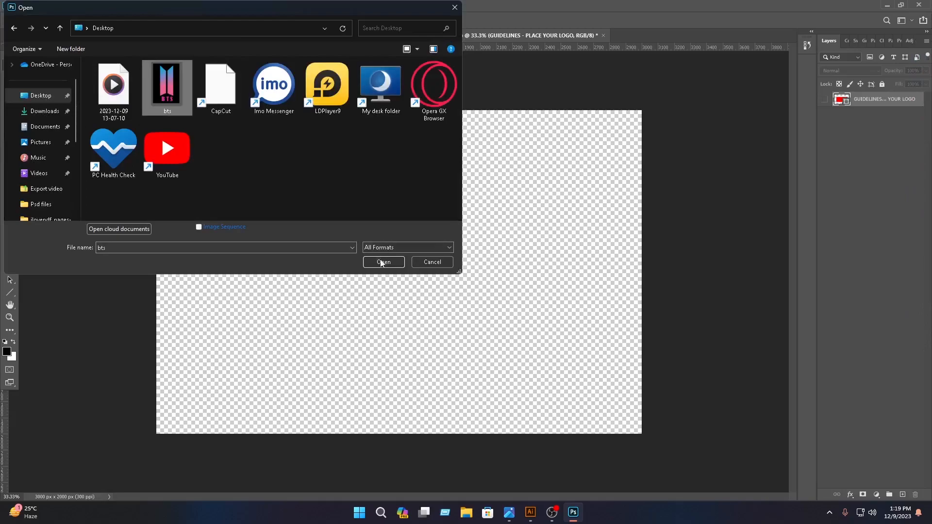
{"action": "double_click", "coordinate": [168, 91]}
{"action": "left_click_drag", "start_coordinate": [448, 170], "coordinate": [420, 248]}
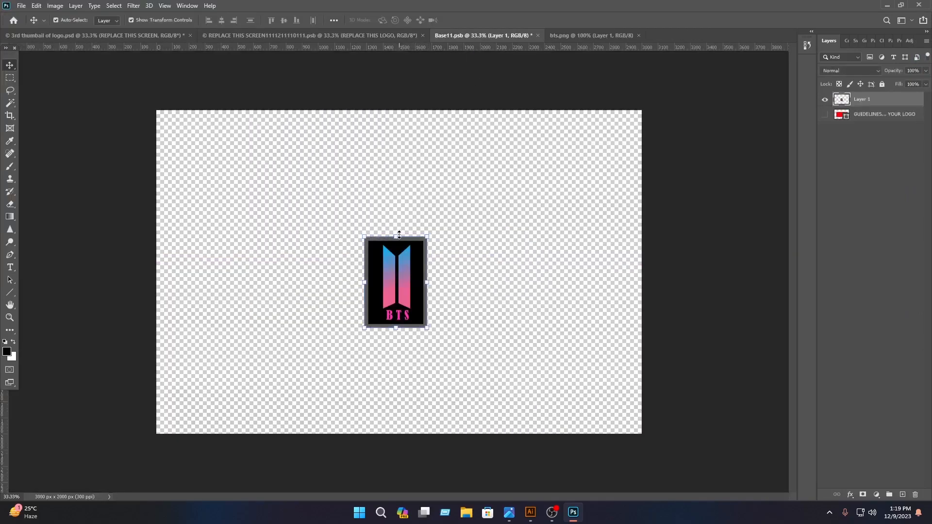
Step: Scale the BTS logo up to nearly the full canvas height, keep it centered, and apply the transform
{"action": "left_click_drag", "start_coordinate": [400, 139], "coordinate": [395, 118]}
{"action": "left_click_drag", "start_coordinate": [394, 330], "coordinate": [399, 430]}
{"action": "left_click_drag", "start_coordinate": [401, 118], "coordinate": [402, 118]}
{"action": "left_click", "coordinate": [481, 20]}
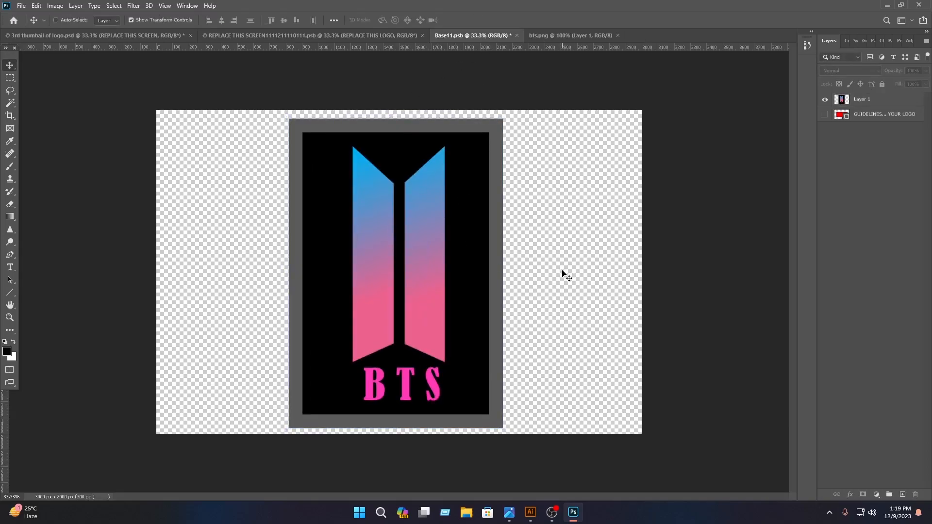
Step: Save Base11.psb to update the mockup, and close both it and bts.png
{"action": "key", "text": "ctrl+s"}
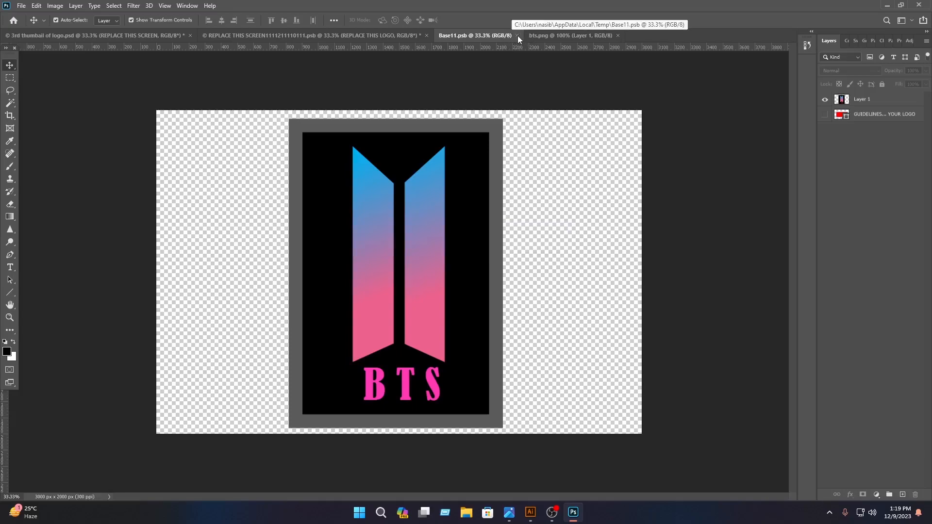
{"action": "left_click", "coordinate": [517, 36]}
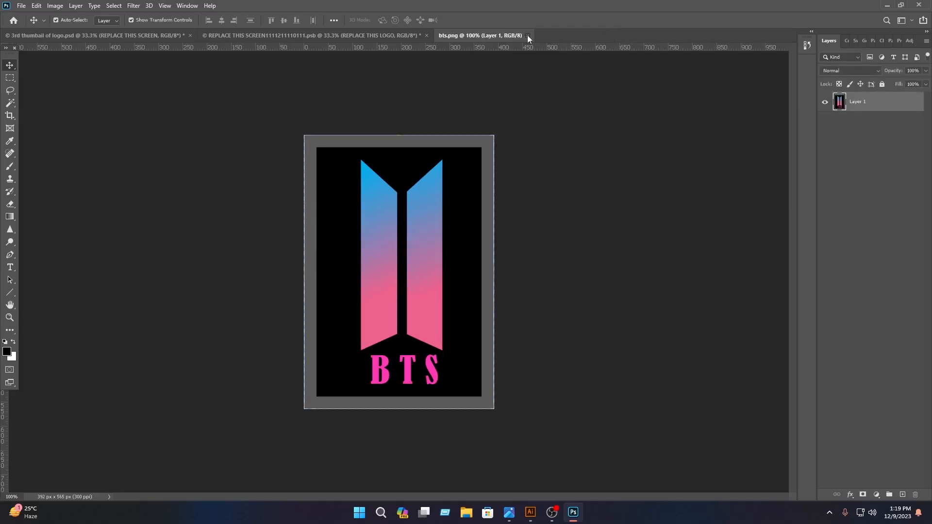
{"action": "left_click", "coordinate": [528, 35]}
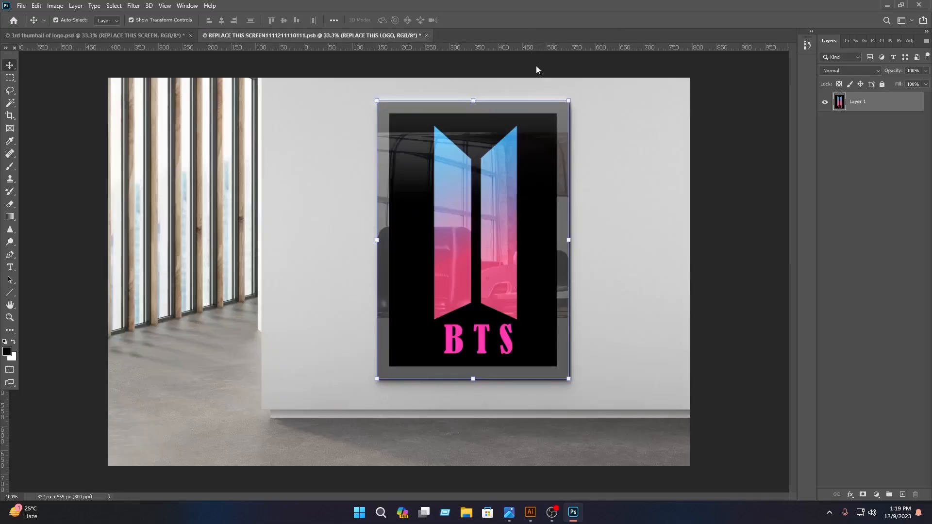